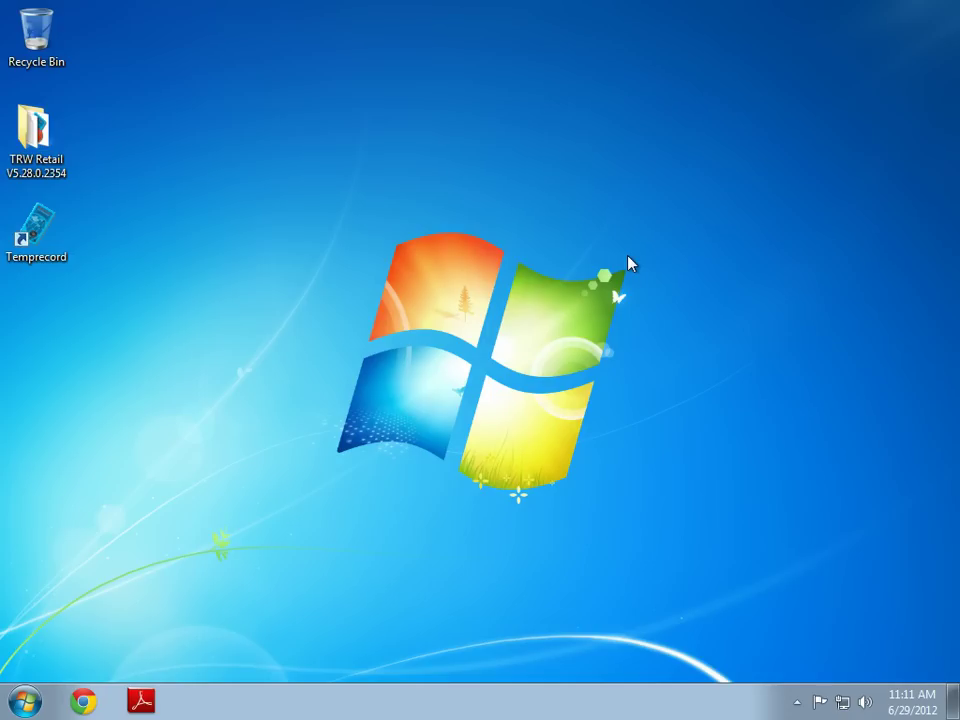
Start Temprecord from the desktop and try to query the connected logger, dismissing the resulting dialog
double_click(37, 224)
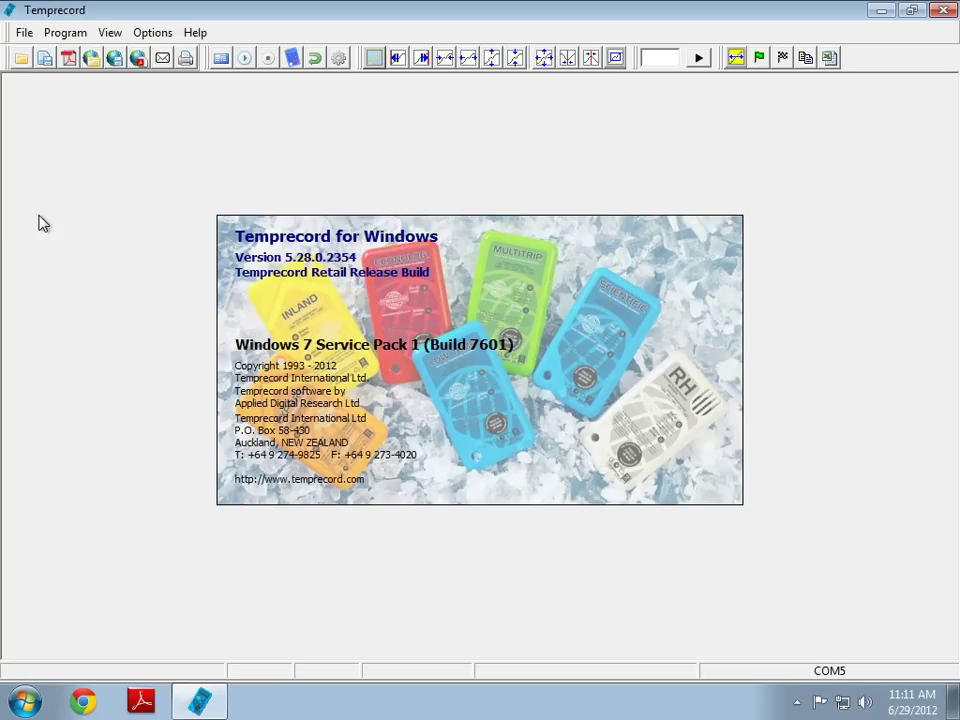
click(24, 34)
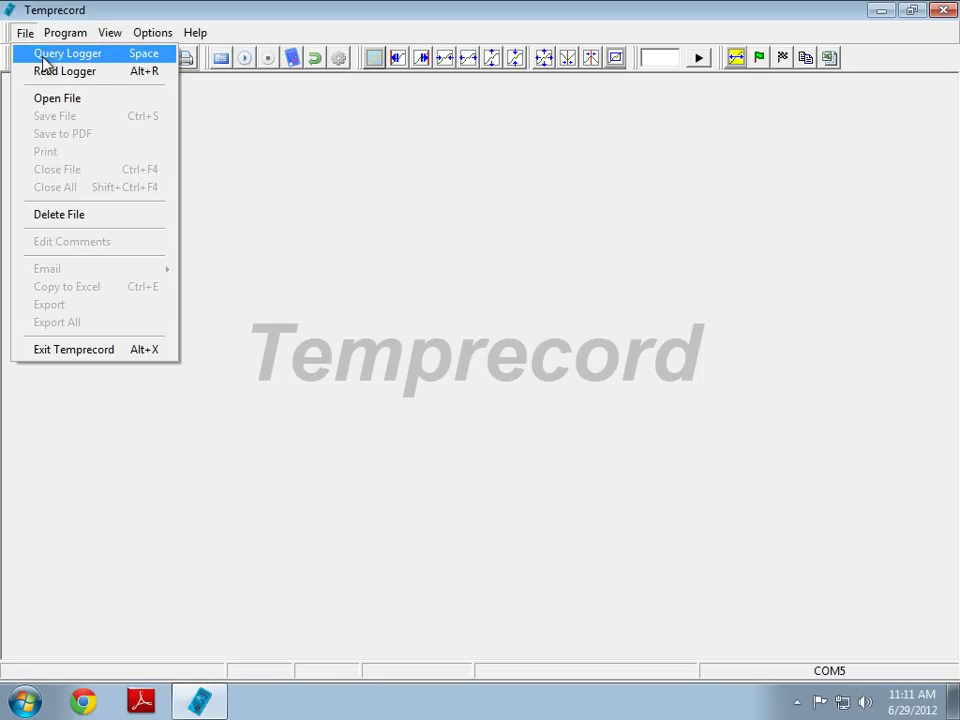
click(44, 54)
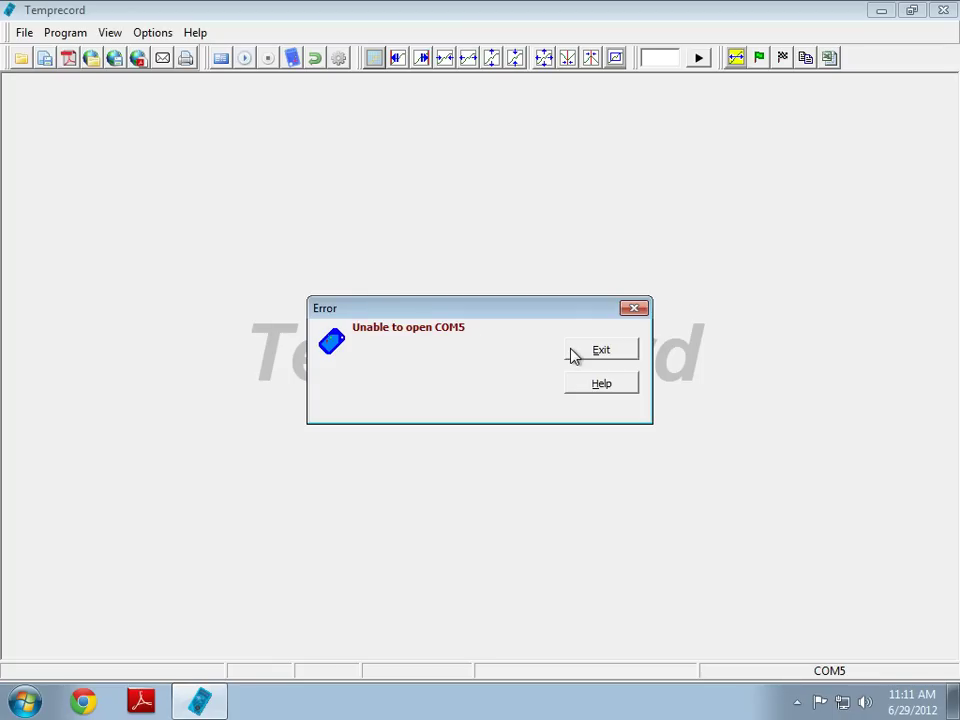
drag(476, 316, 446, 307)
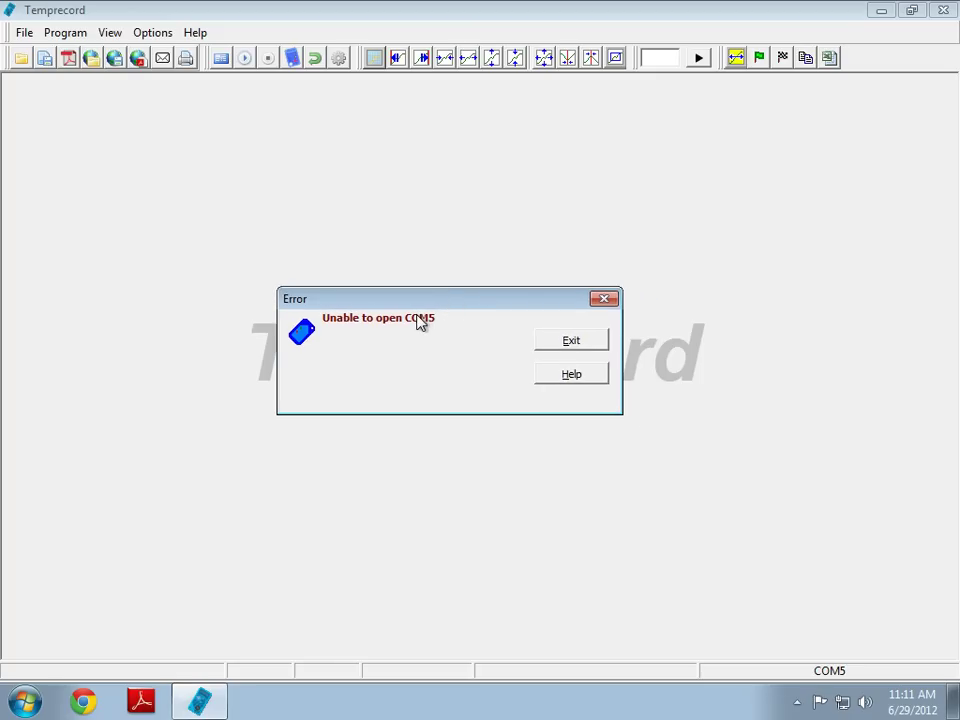
click(571, 342)
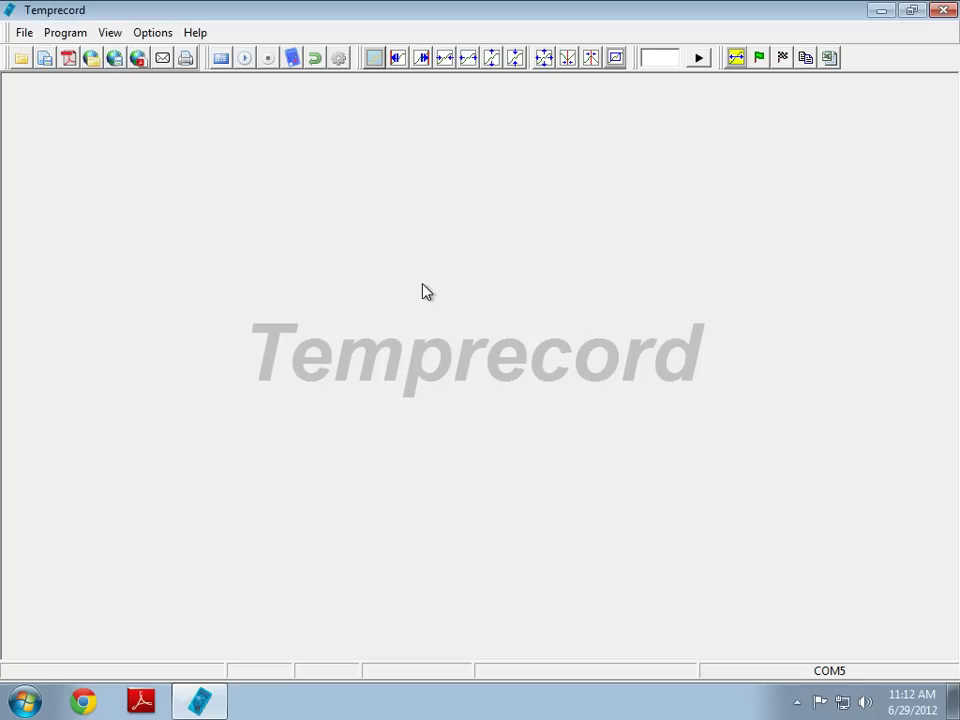
Check in Temprecord's COM Port options which port the USB reader is assigned to
click(151, 34)
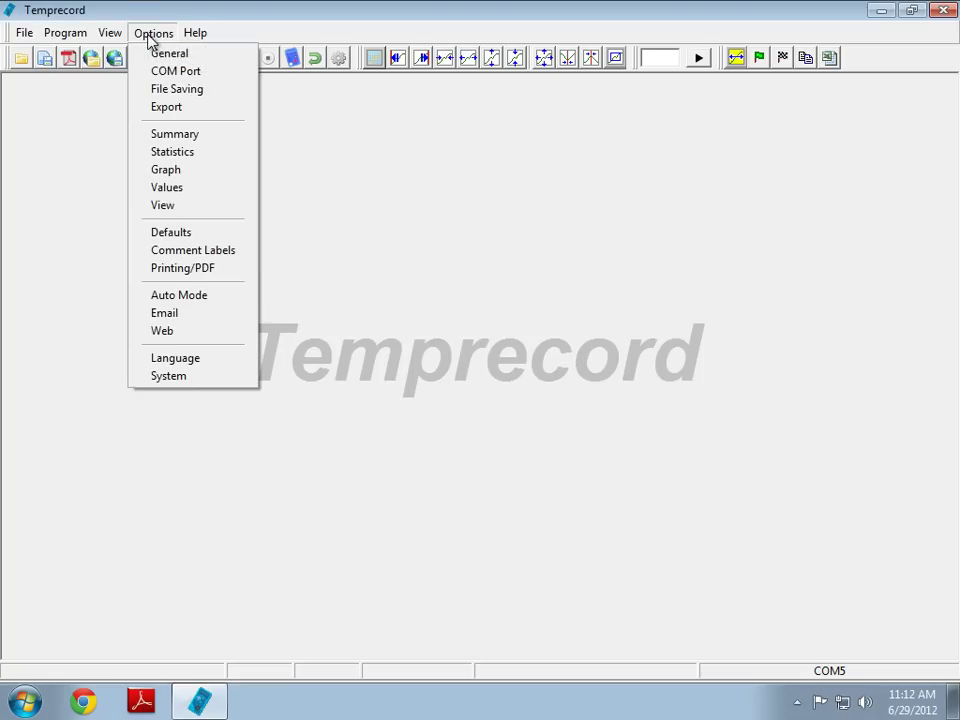
click(196, 76)
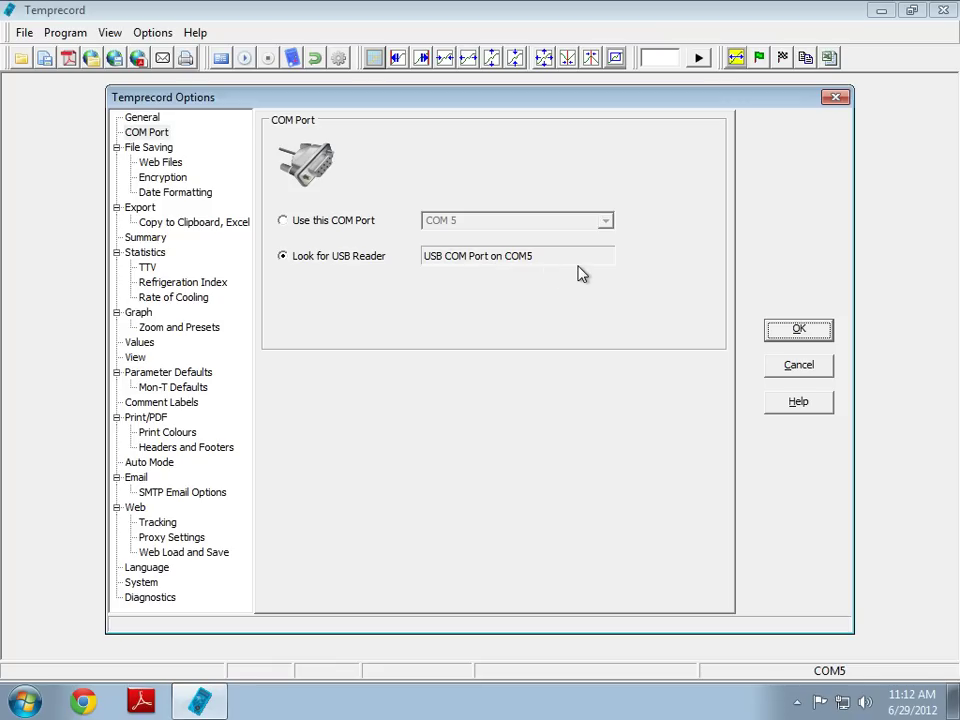
click(778, 328)
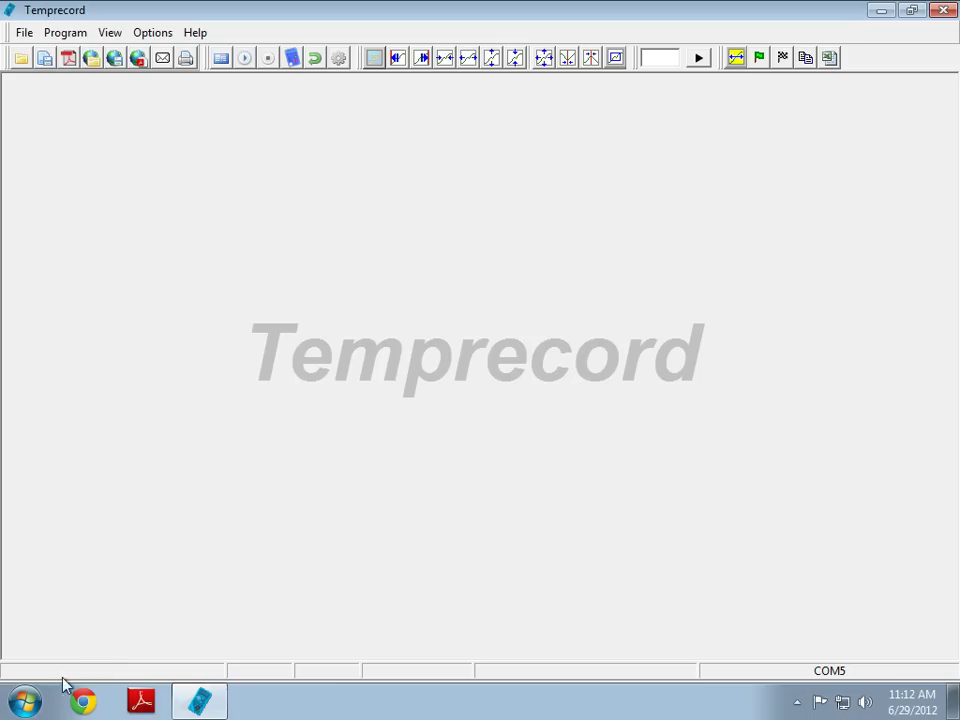
Exit Temprecord and confirm closing the program
right_click(207, 698)
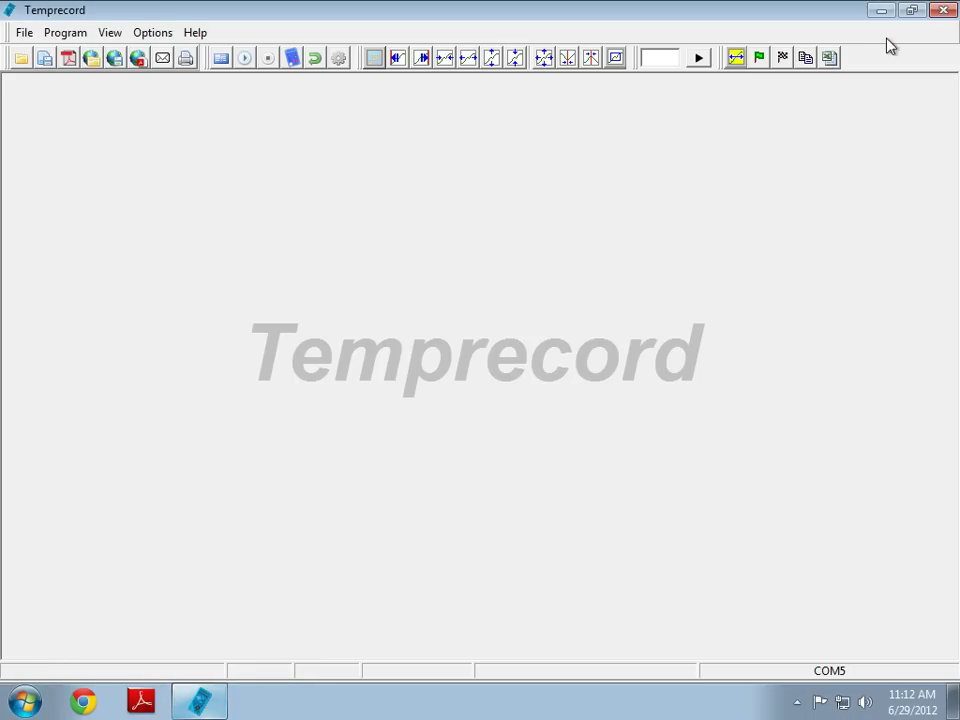
click(940, 11)
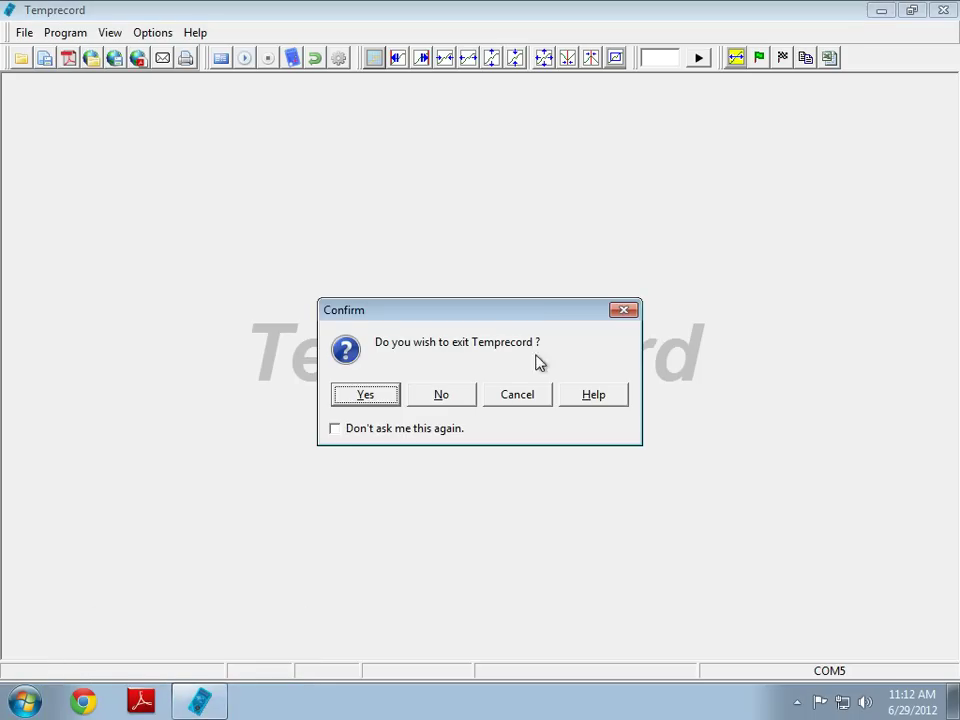
click(387, 400)
Open Windows Device Manager from the computer's system properties
click(25, 701)
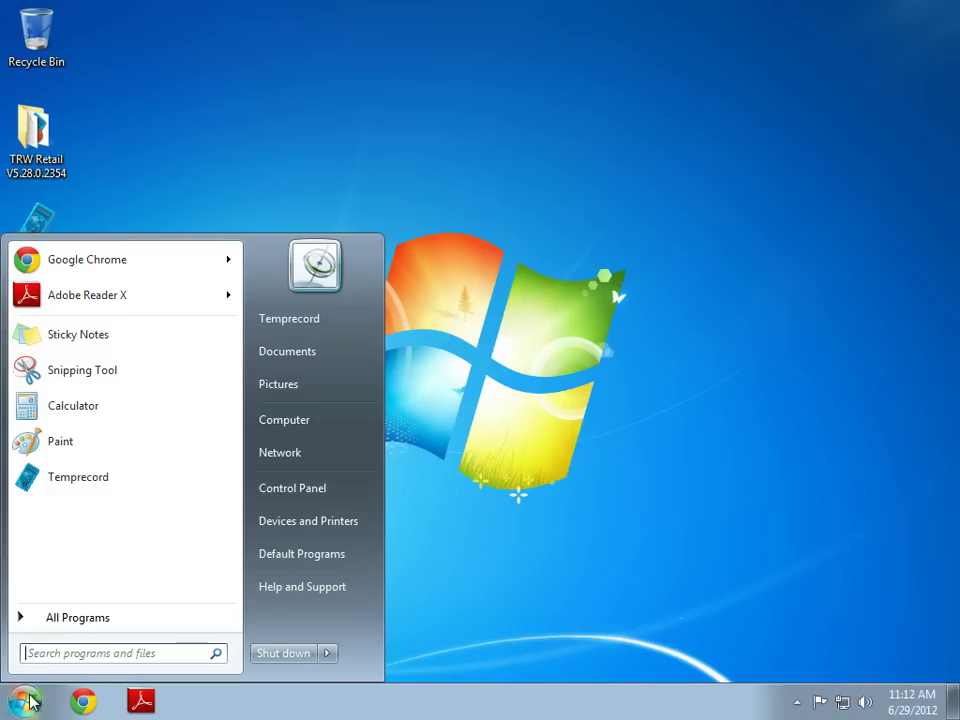
click(301, 430)
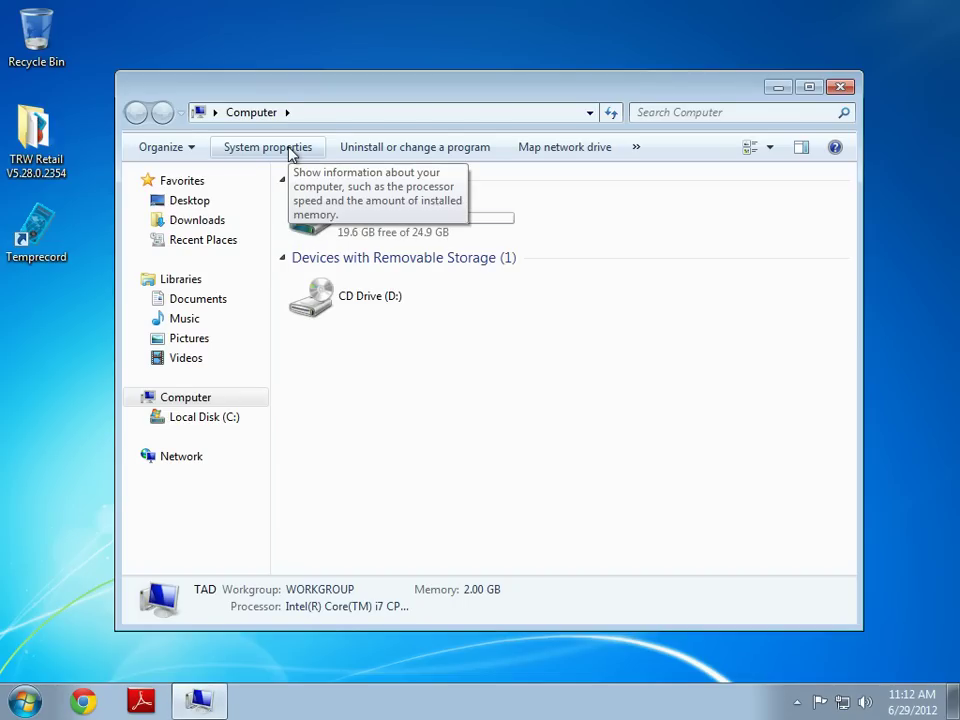
click(291, 153)
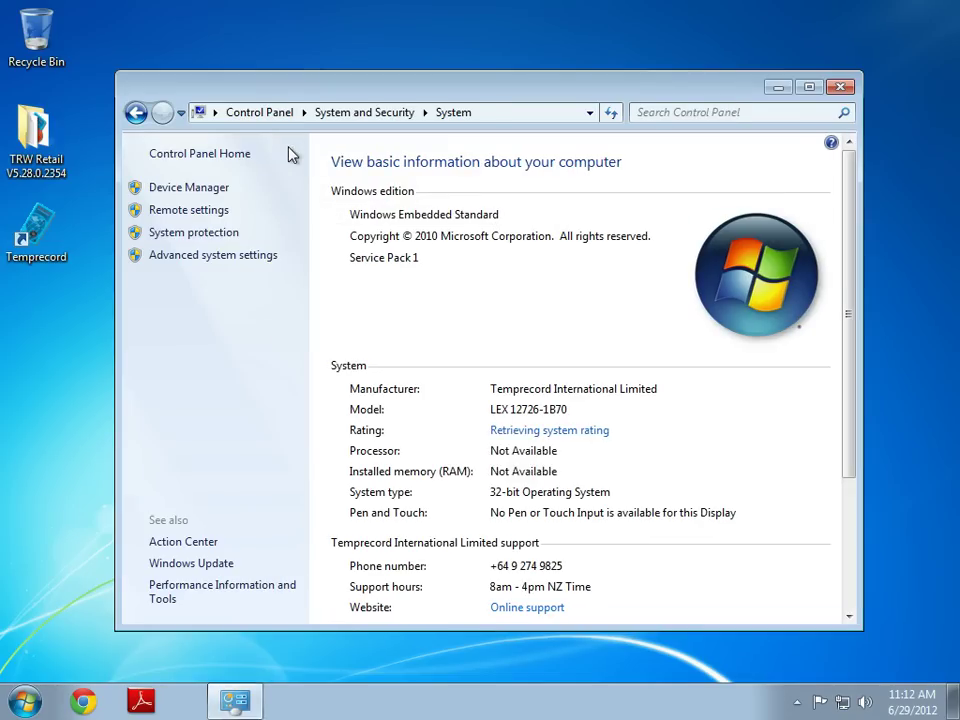
click(190, 188)
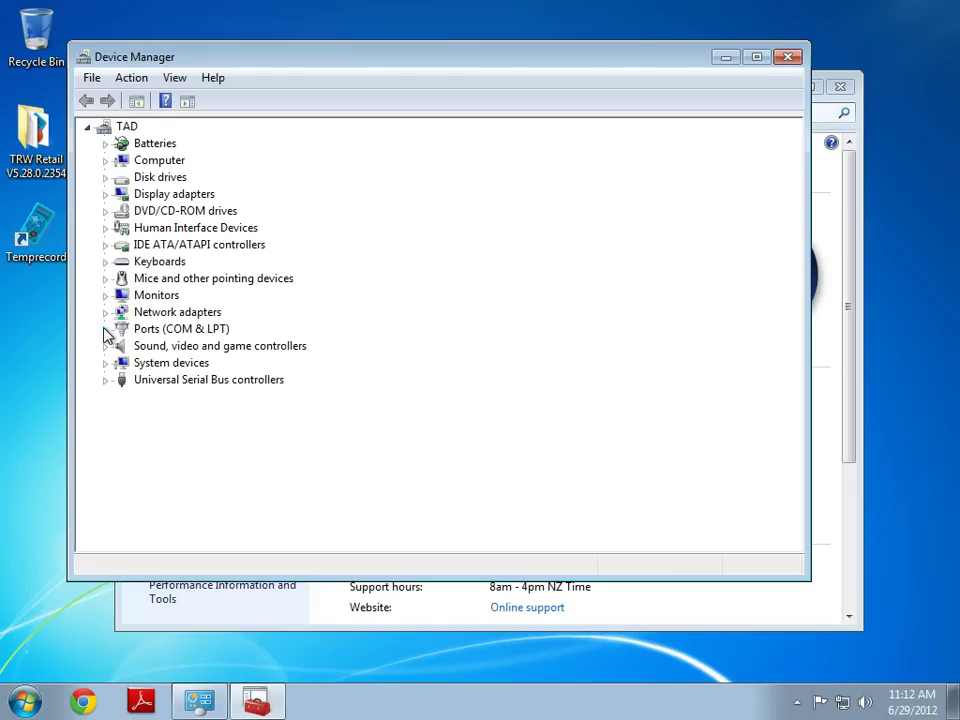
Expand the Ports (COM & LPT) and Universal Serial Bus controllers groups and locate the USB Serial Port and Temprecord USB Reader
click(105, 330)
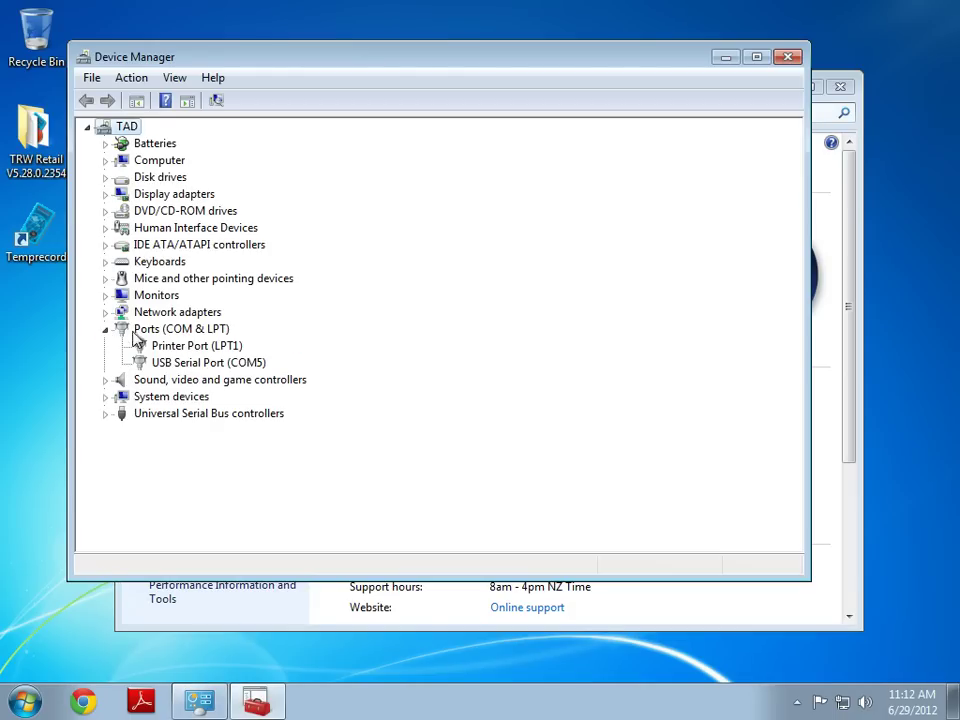
click(195, 366)
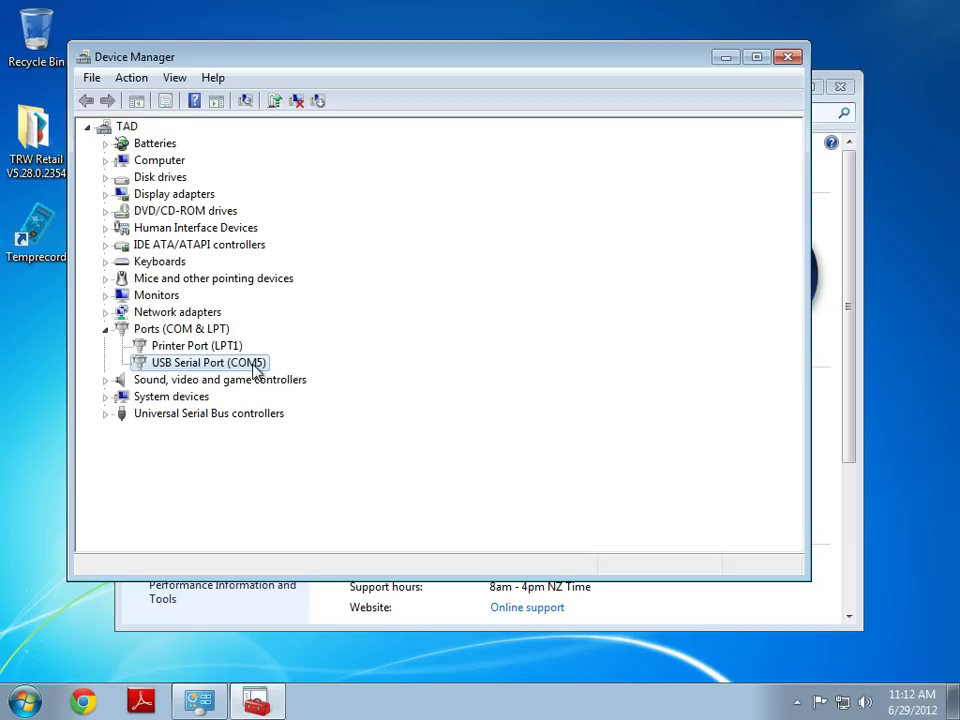
click(105, 414)
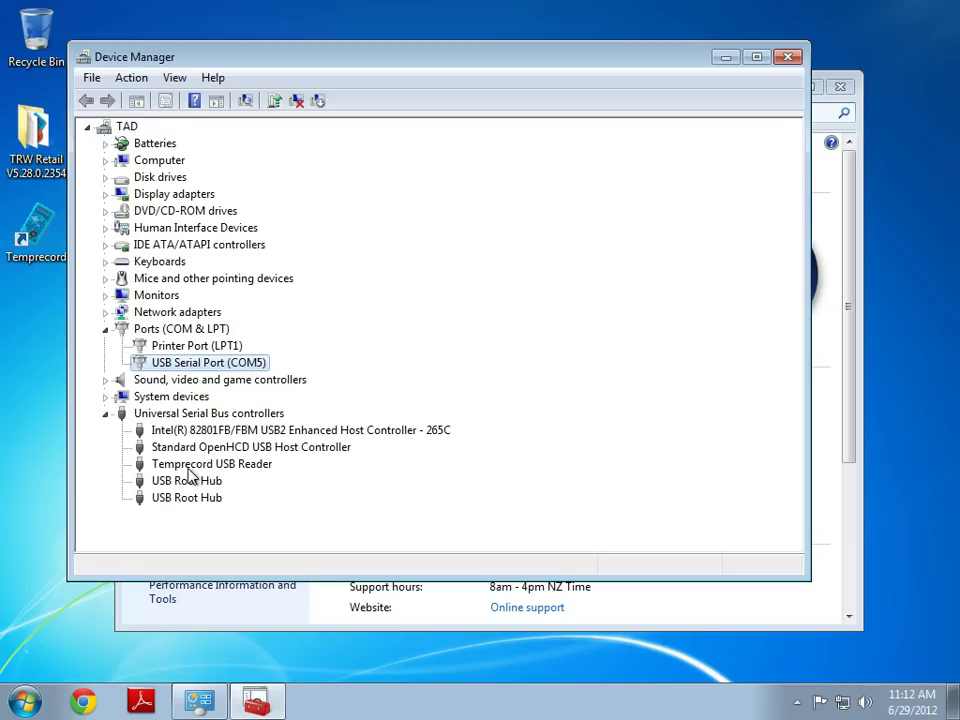
click(187, 468)
Review the USB Serial Port's general properties for its location and device status, and close them
click(195, 365)
right_click(268, 366)
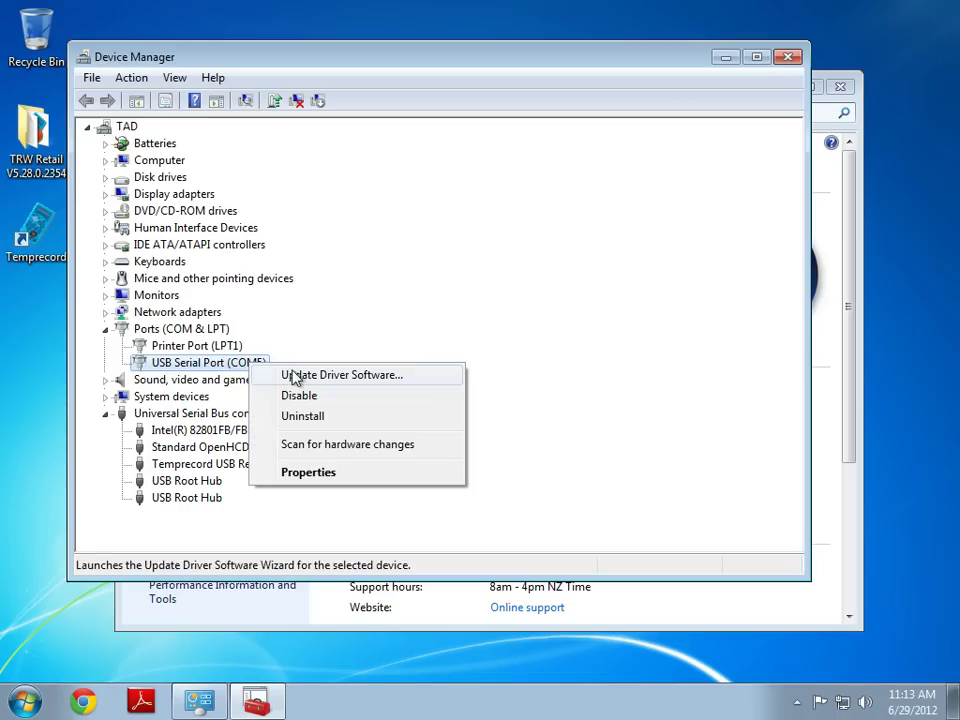
click(312, 476)
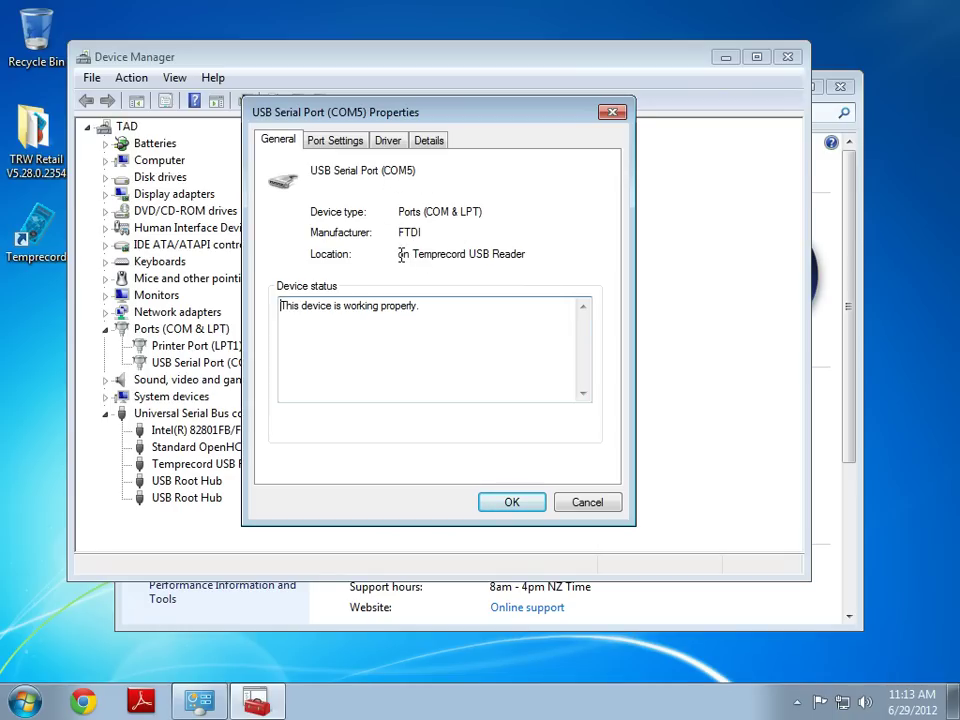
click(535, 256)
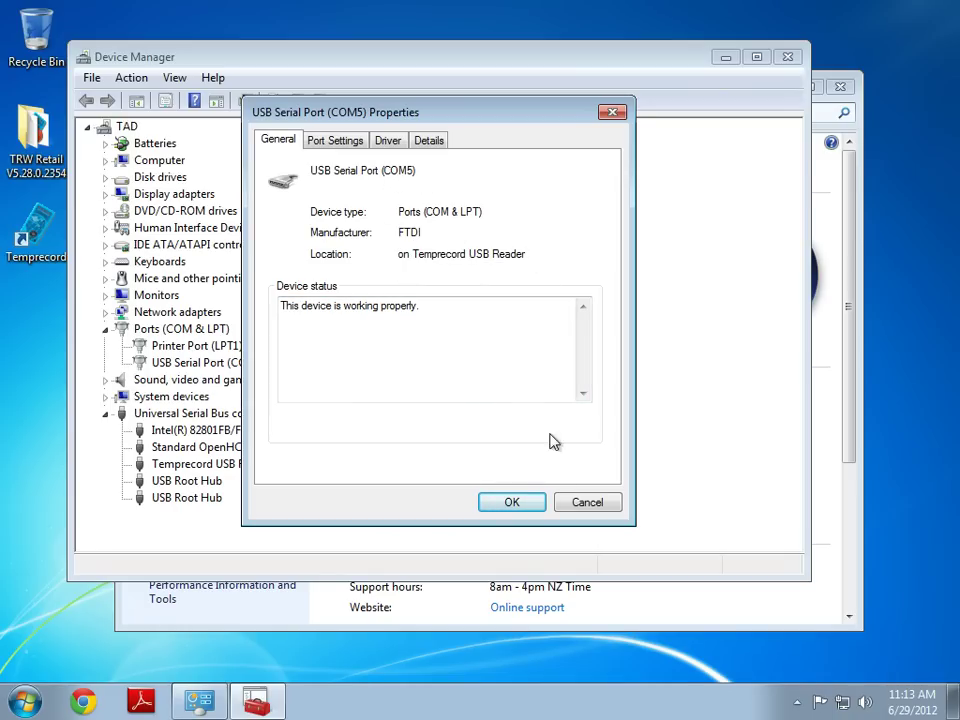
click(522, 502)
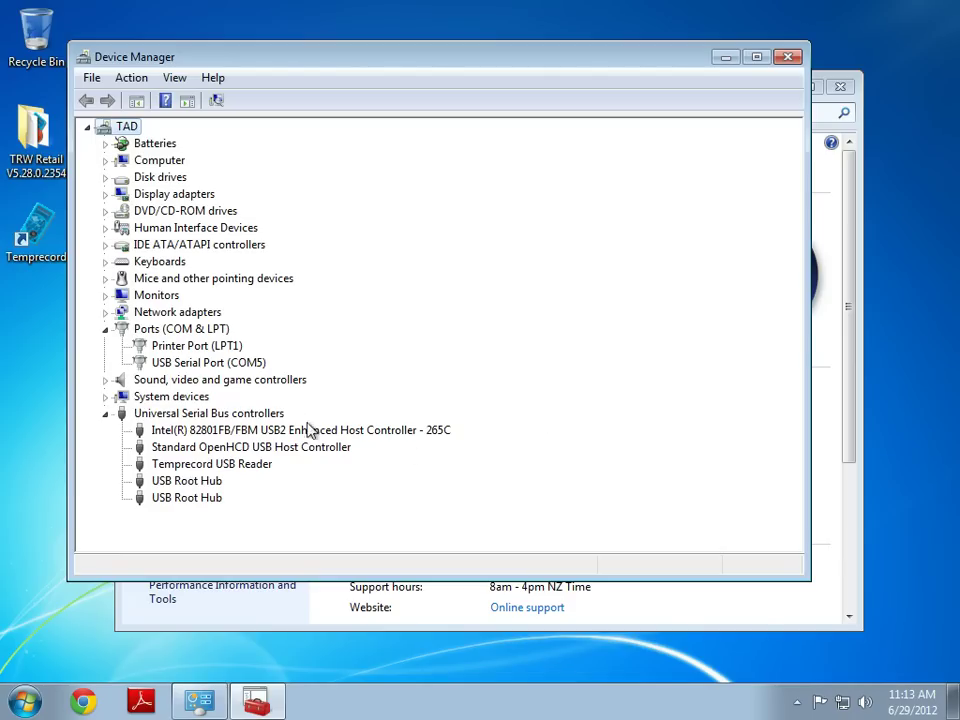
Close Device Manager and the System window, and switch back to Temprecord by starting it again
click(229, 366)
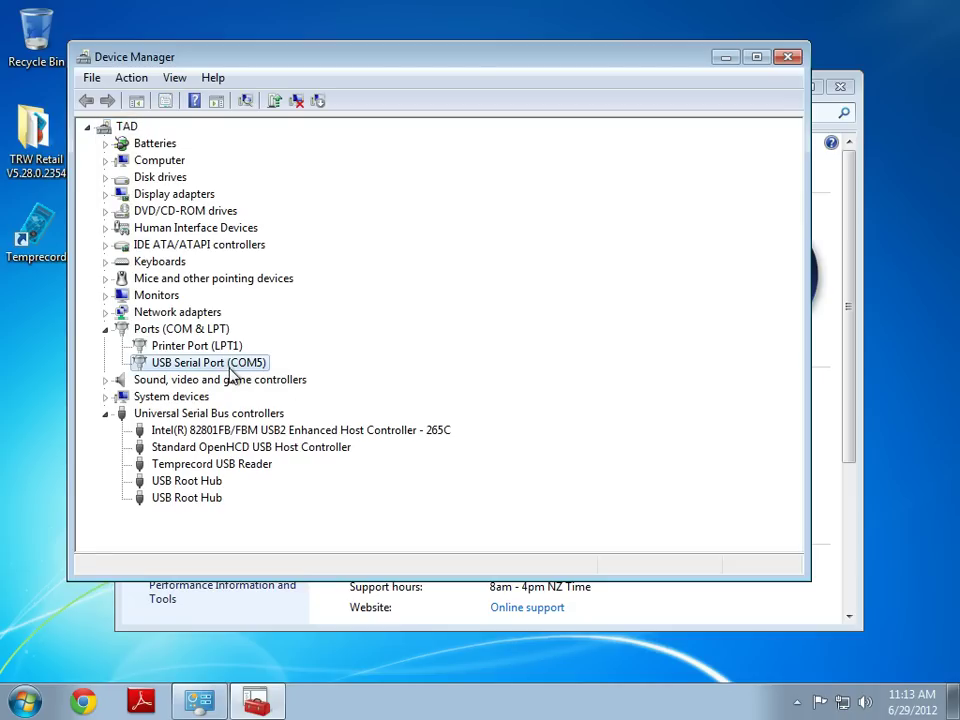
click(788, 57)
click(840, 86)
double_click(38, 230)
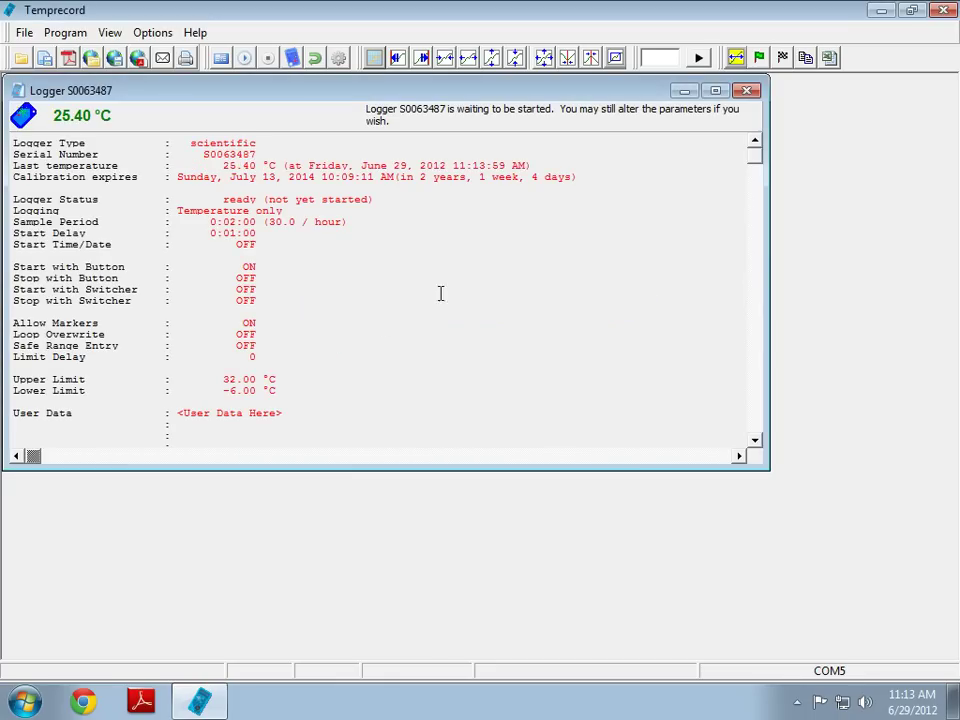
Make Temprecord use a fixed COM port instead of looking for the USB reader, choosing COM 4
click(746, 90)
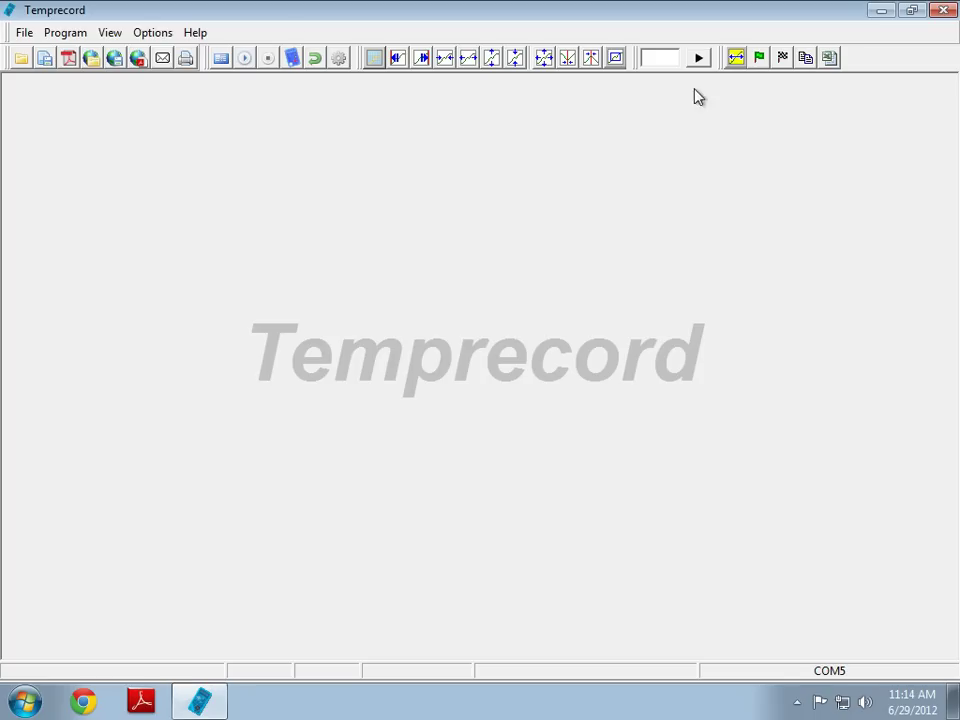
click(151, 36)
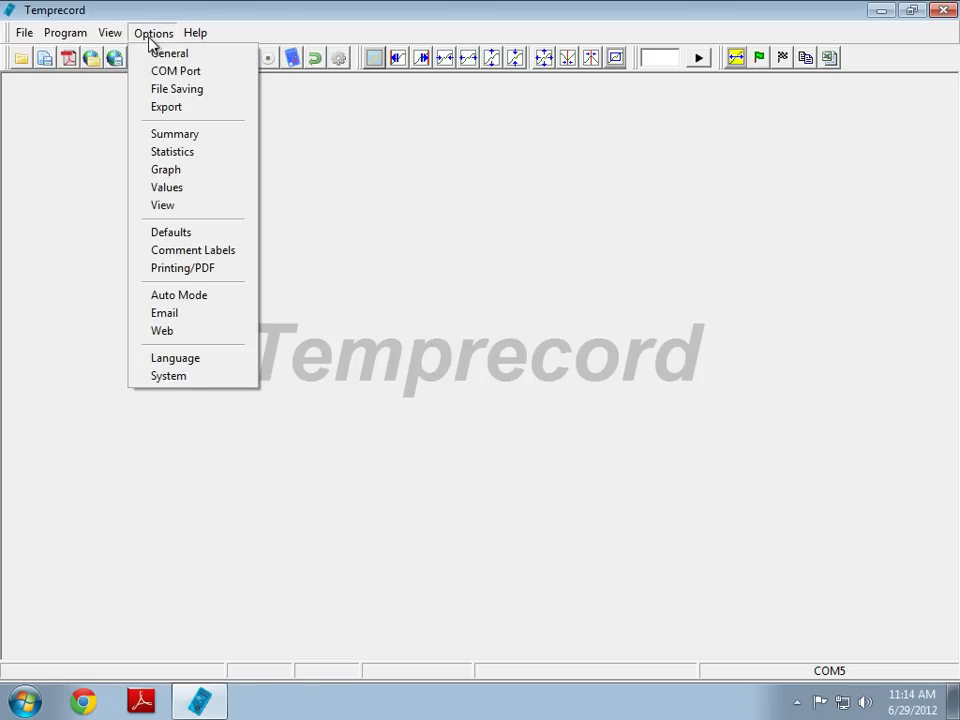
click(181, 77)
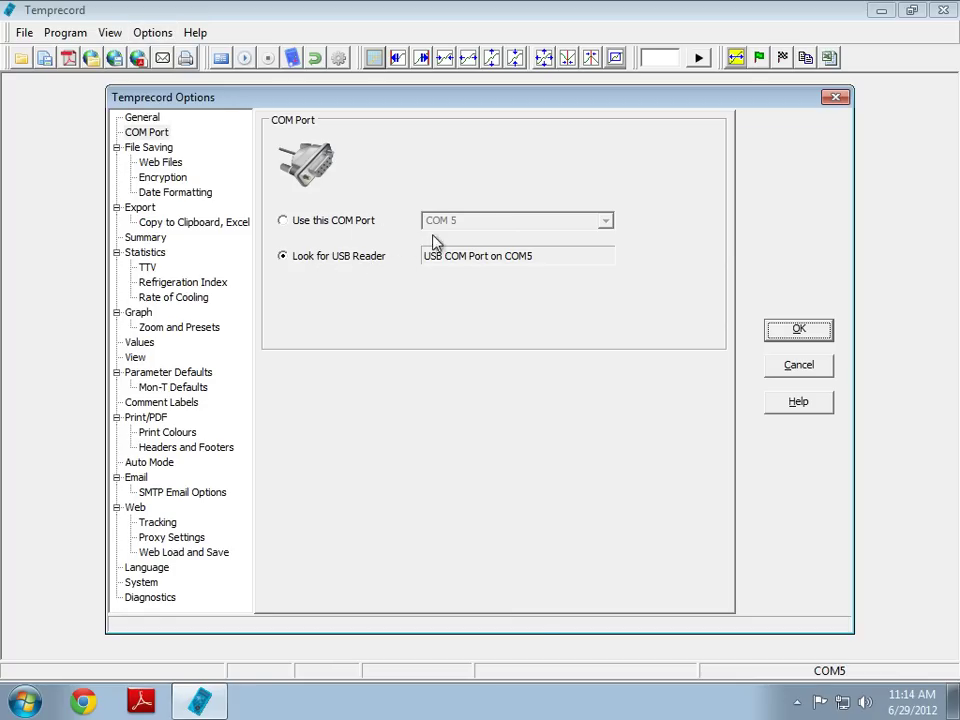
click(334, 220)
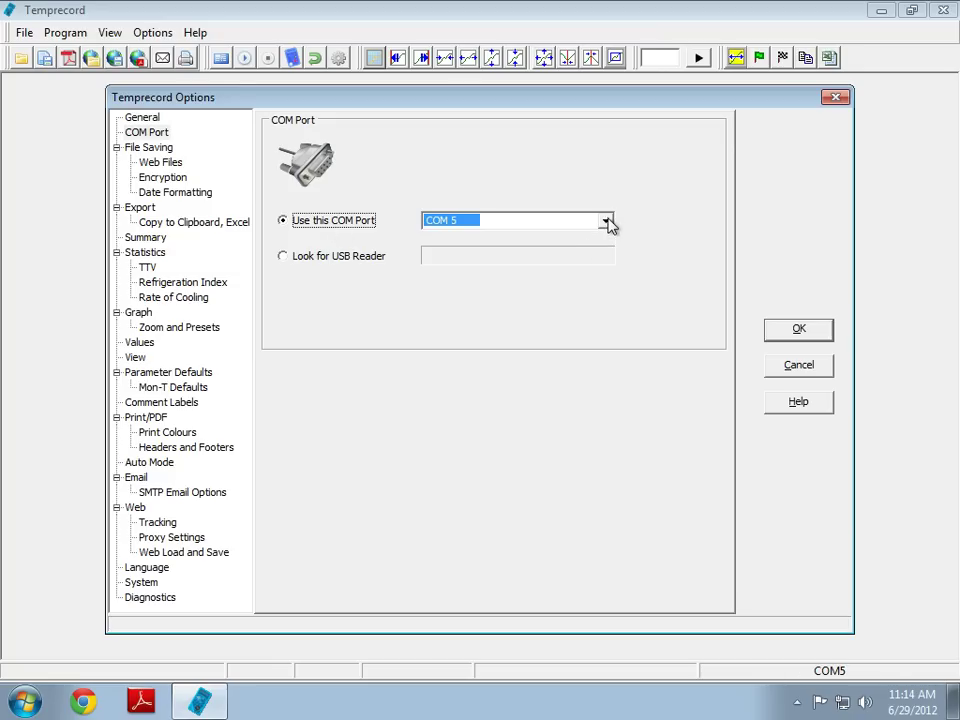
click(607, 222)
scroll(560, 265, up, 3)
click(530, 262)
click(803, 334)
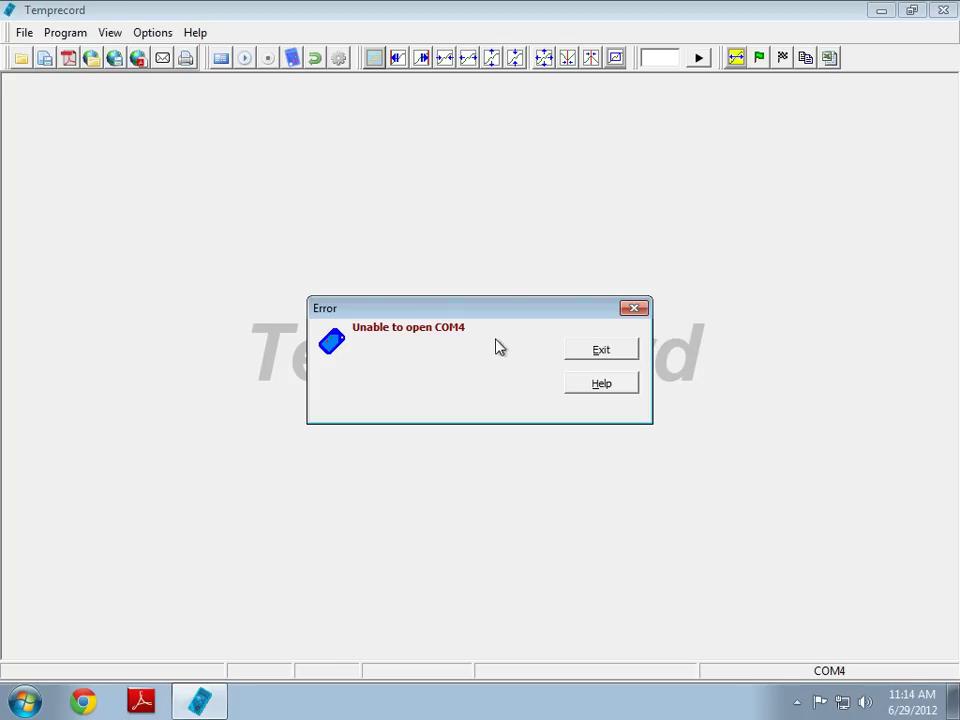
click(604, 353)
Set Temprecord's fixed COM port to COM 5 in the COM Port options
click(158, 34)
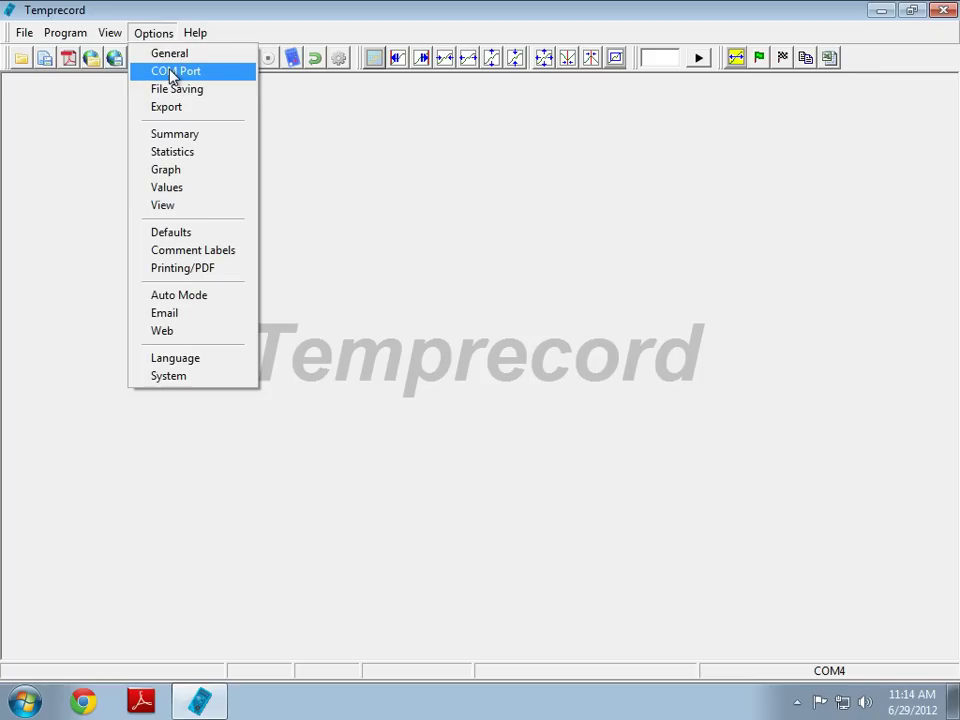
click(172, 74)
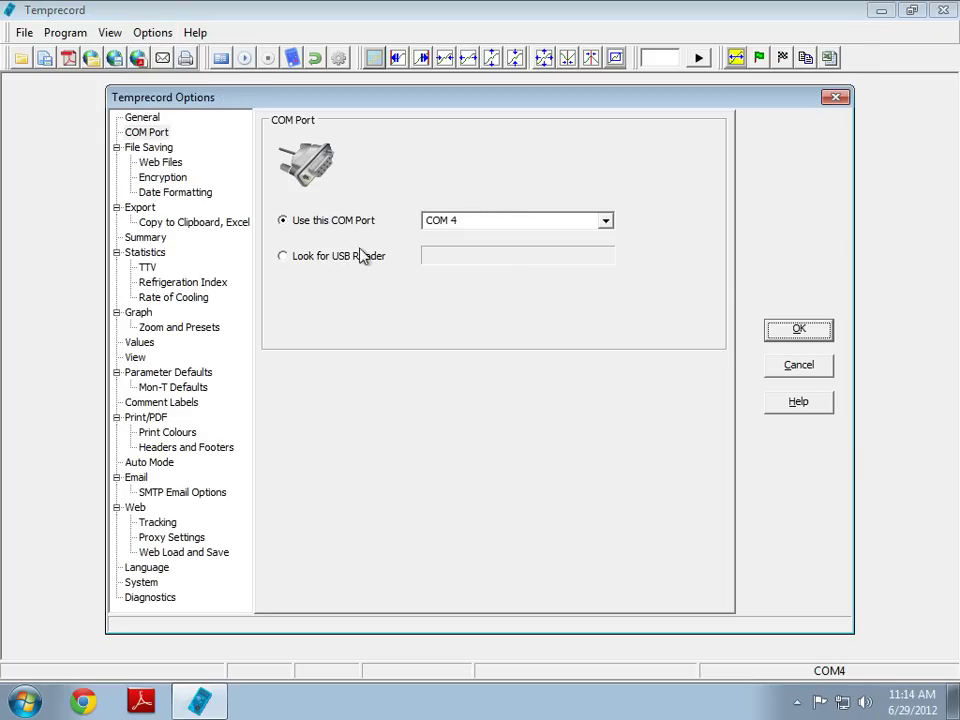
click(606, 221)
click(525, 253)
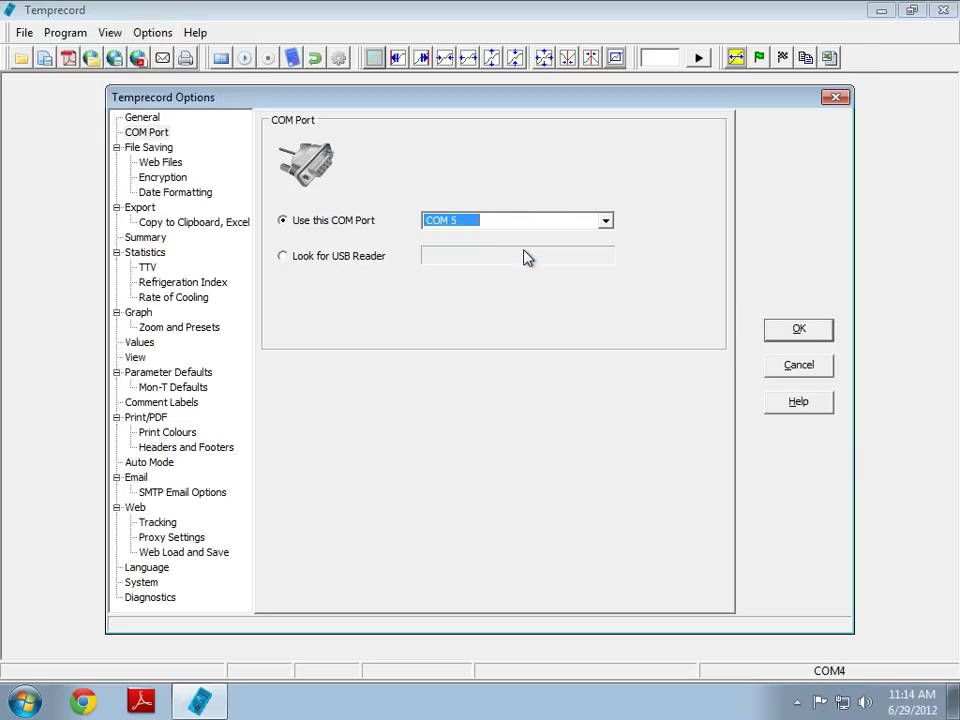
click(797, 333)
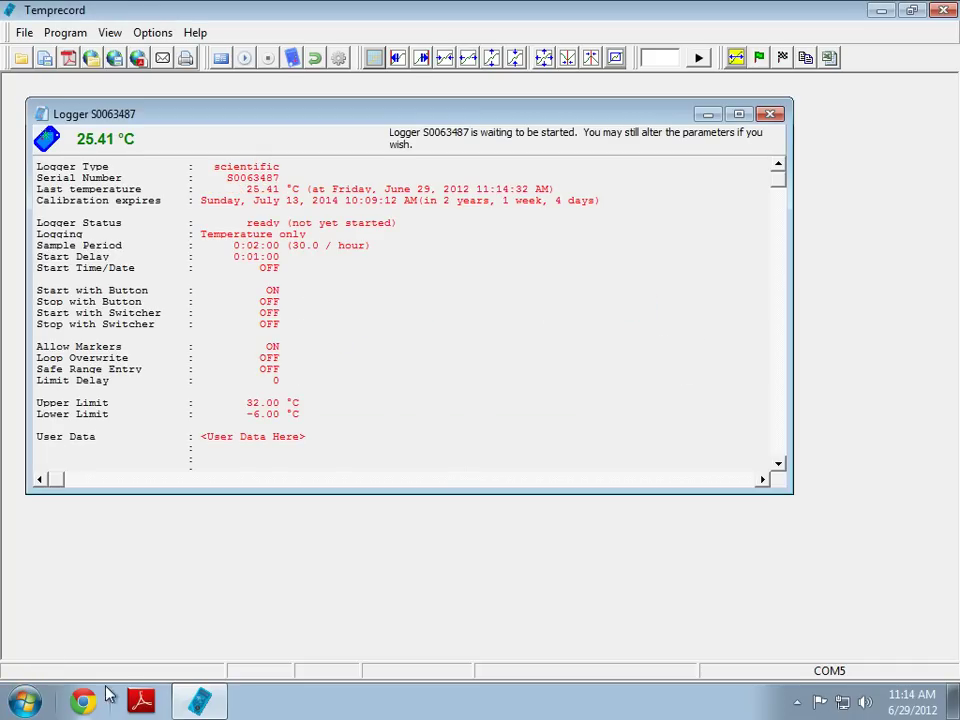
Open Device Manager from the computer's system properties and expand the Ports (COM & LPT) category
click(27, 703)
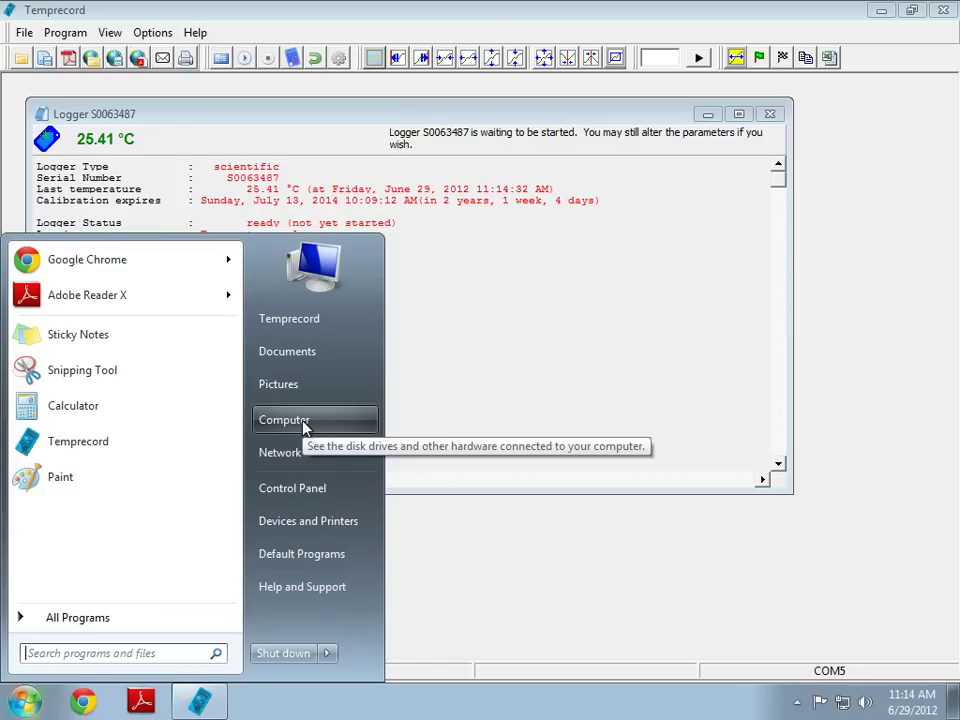
click(308, 428)
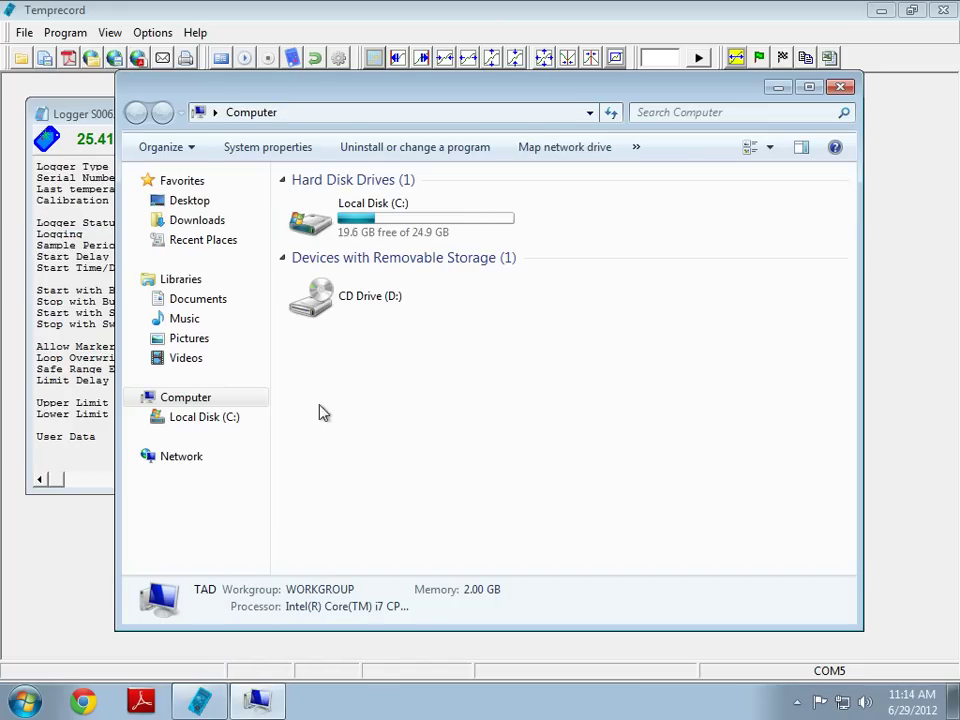
click(294, 165)
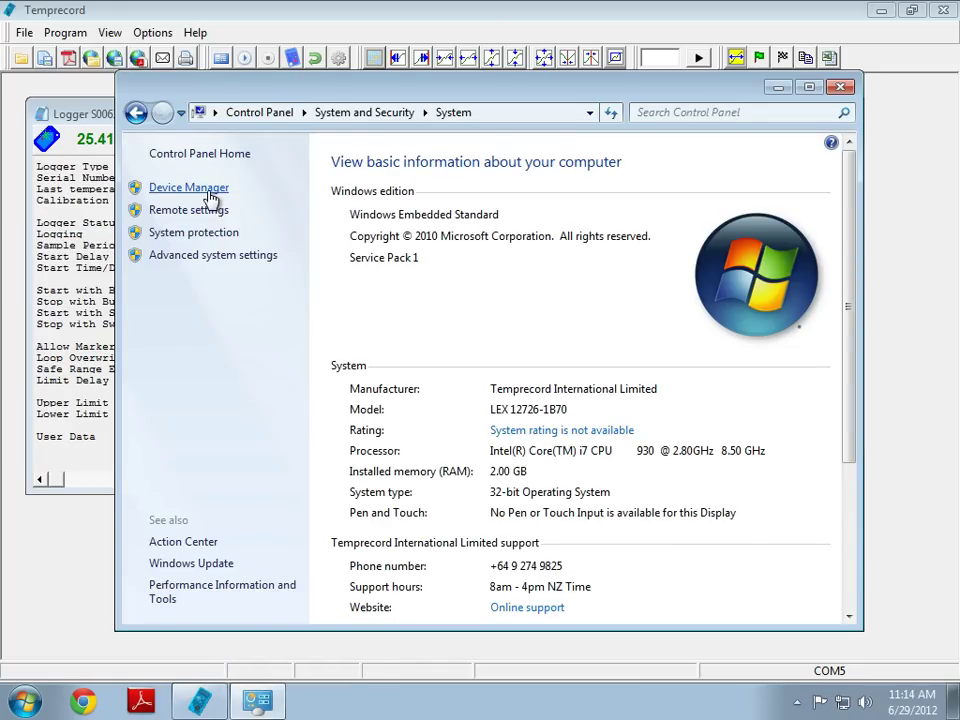
click(210, 194)
click(105, 329)
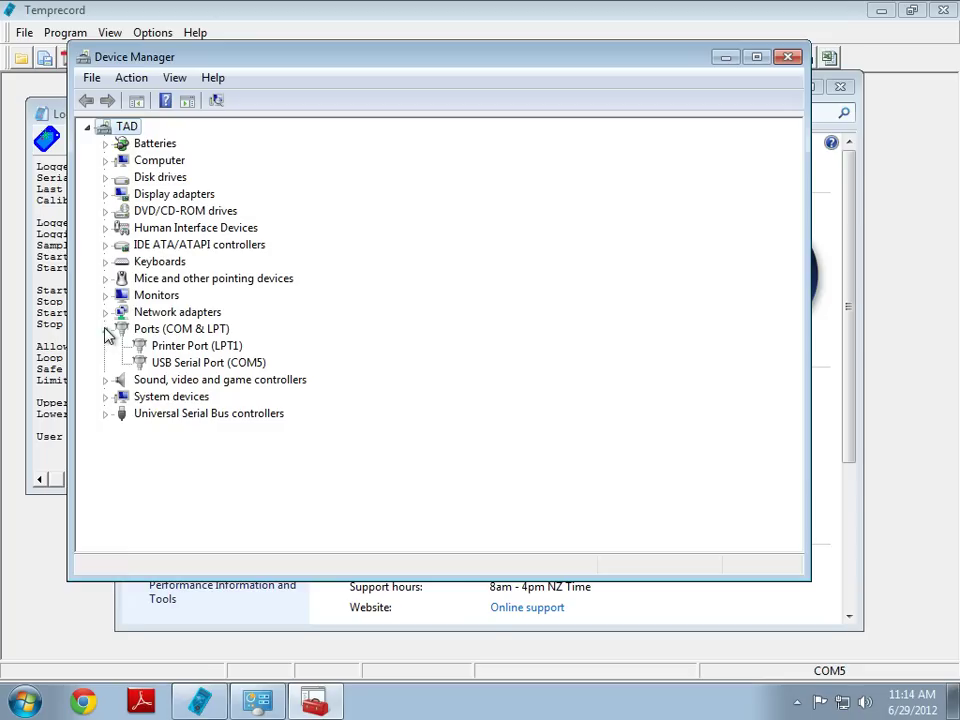
Check the device location in the USB Serial Port's general properties, and close them
click(212, 364)
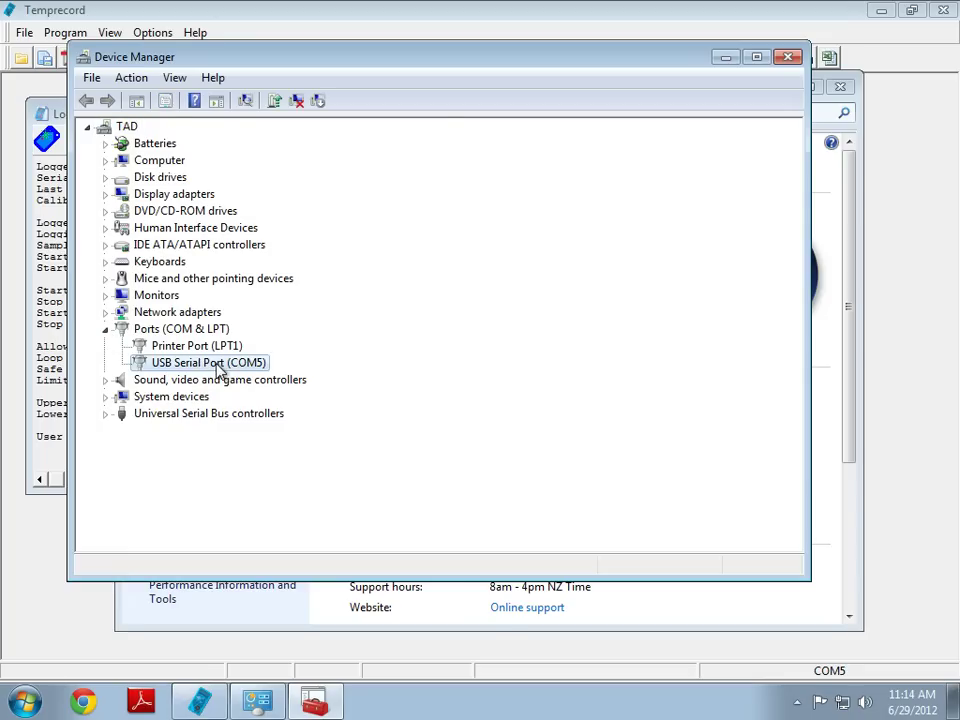
right_click(219, 367)
click(276, 476)
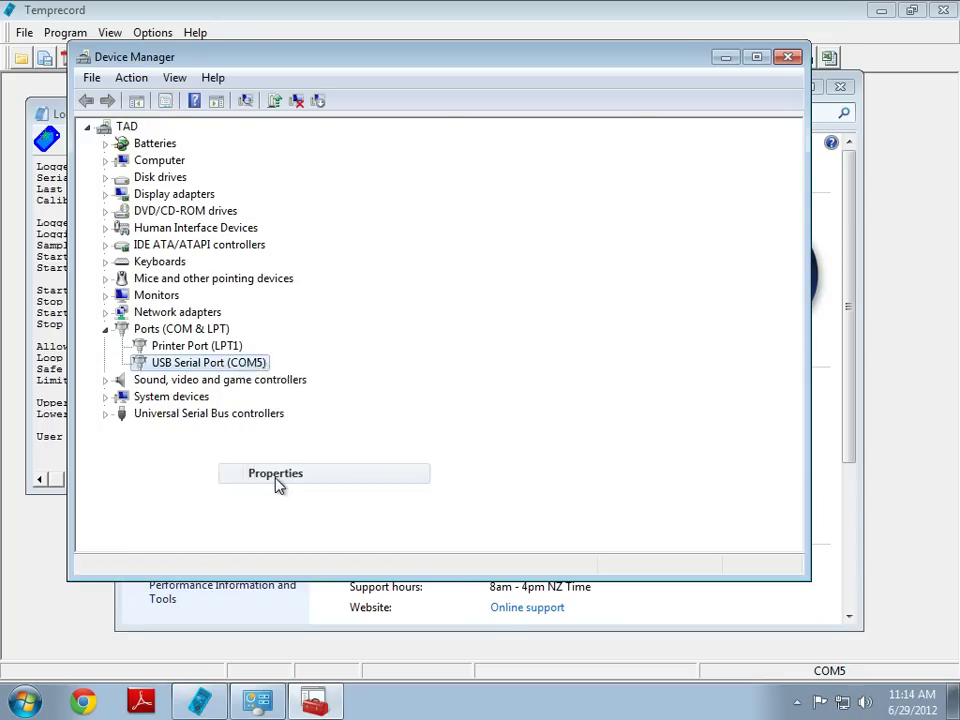
drag(399, 254, 535, 250)
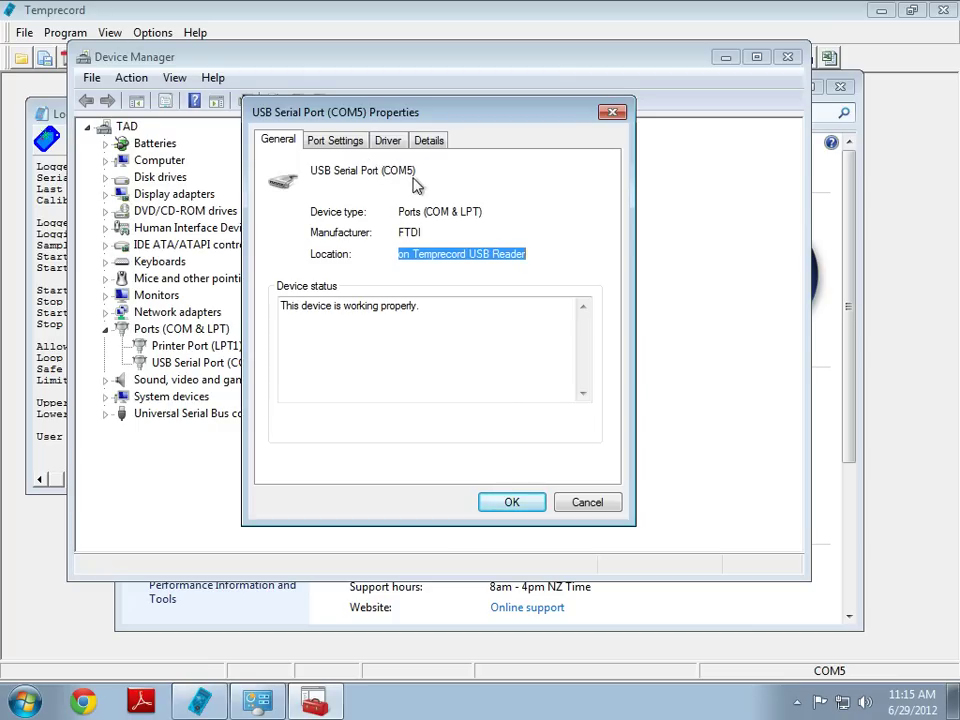
click(513, 502)
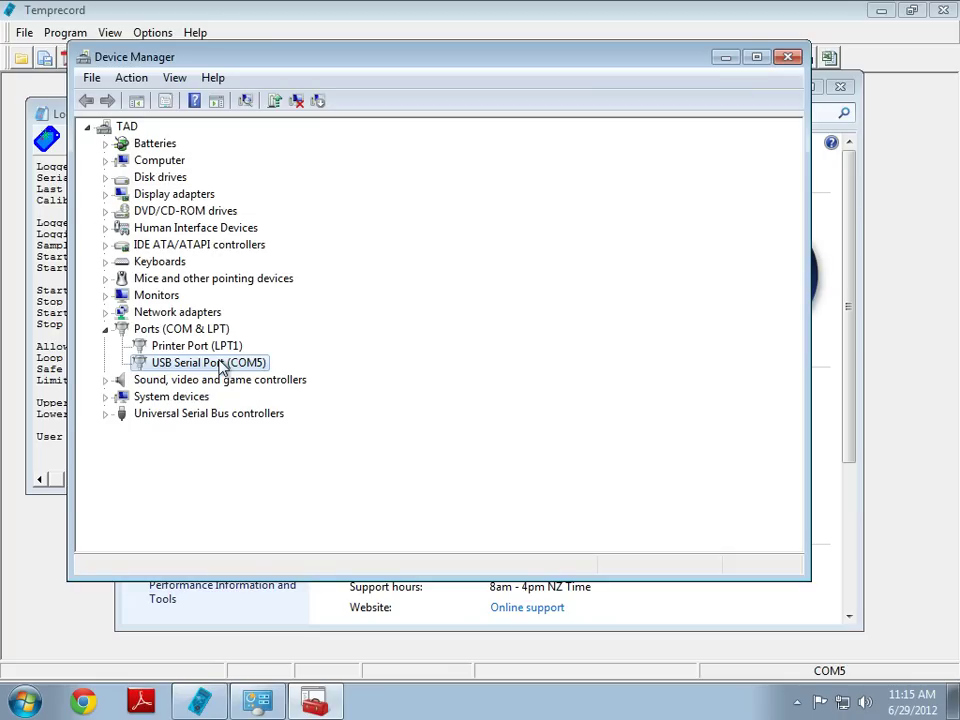
Change the USB Serial Port's COM port number to COM10 in its advanced port settings and confirm the properties
right_click(222, 367)
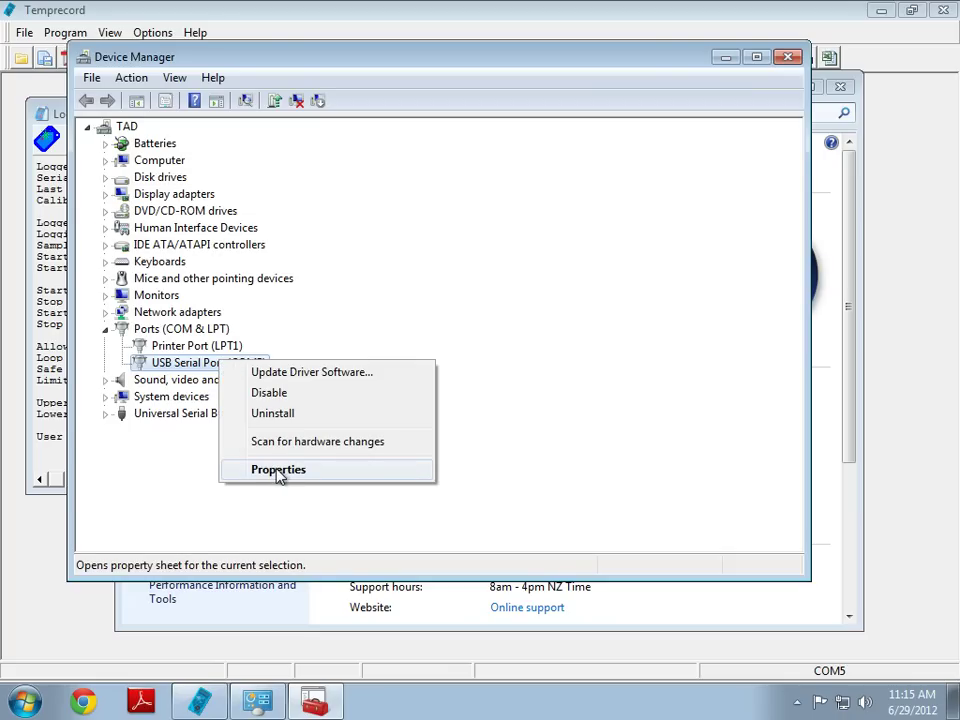
click(270, 470)
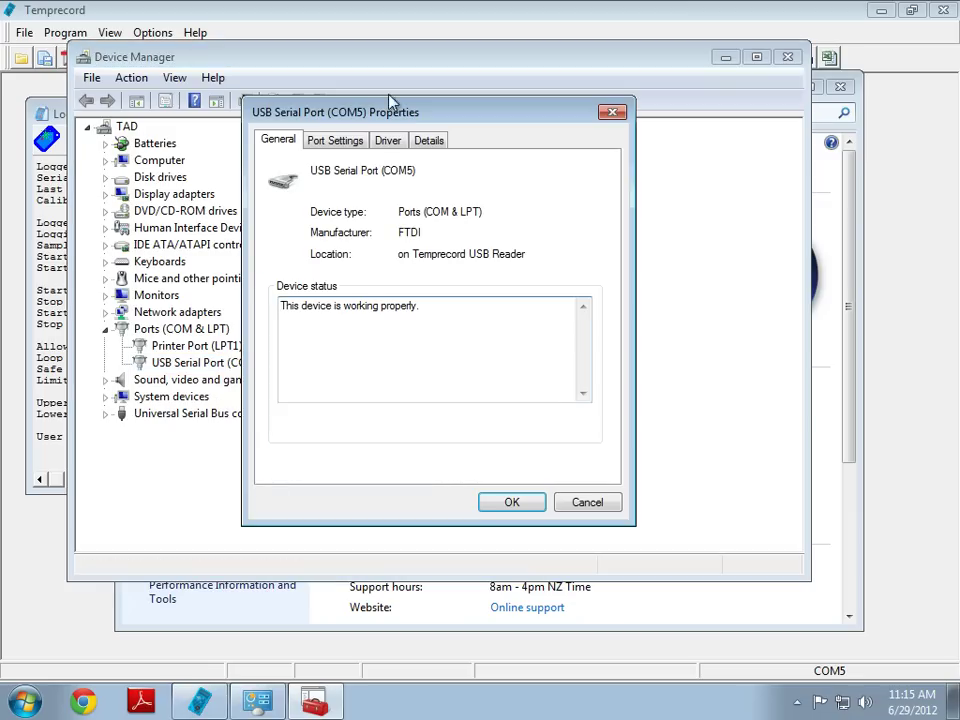
click(358, 143)
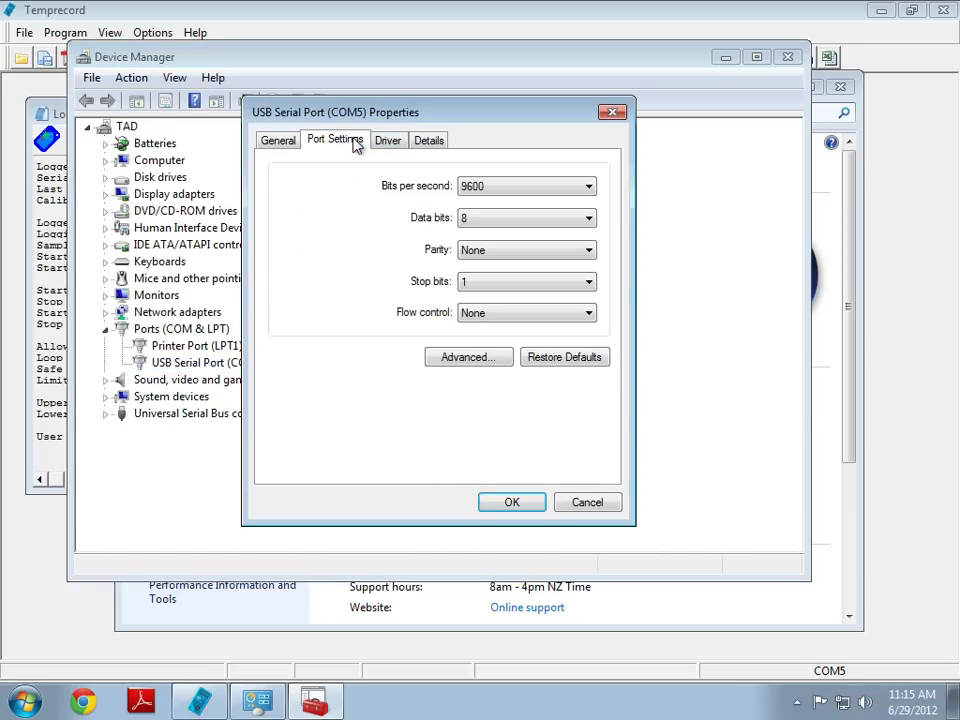
click(469, 360)
click(485, 186)
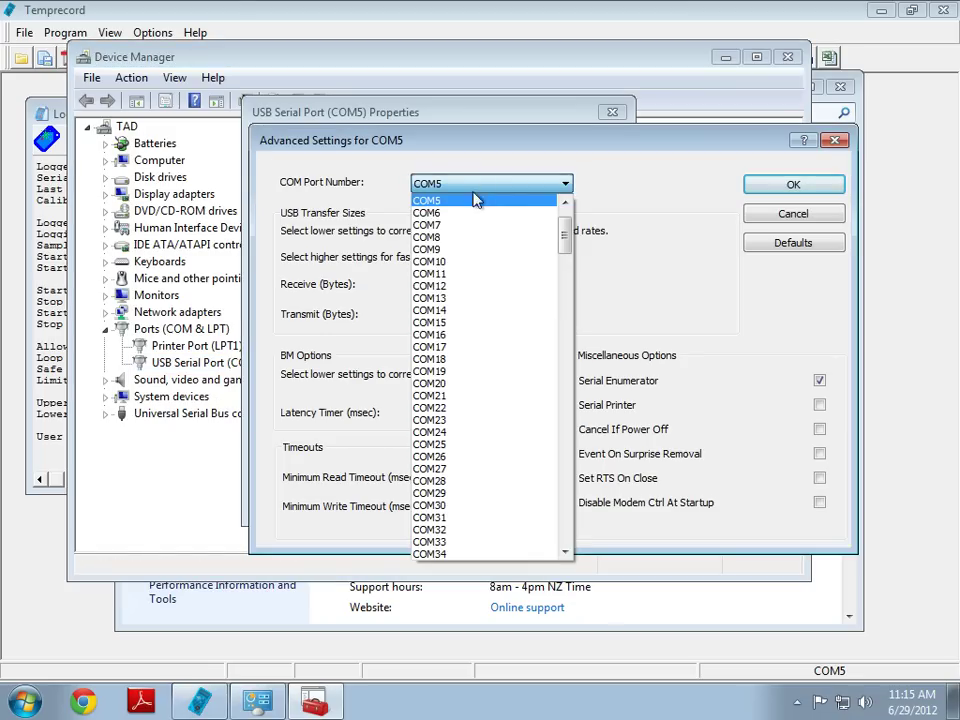
scroll(560, 236, up, 2)
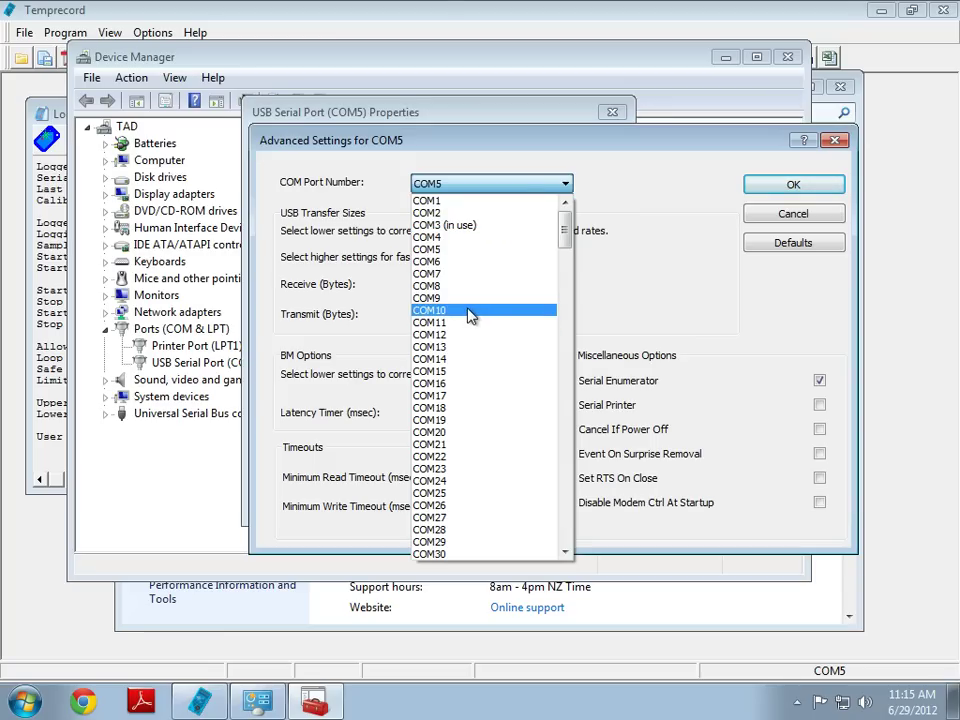
click(472, 314)
click(782, 190)
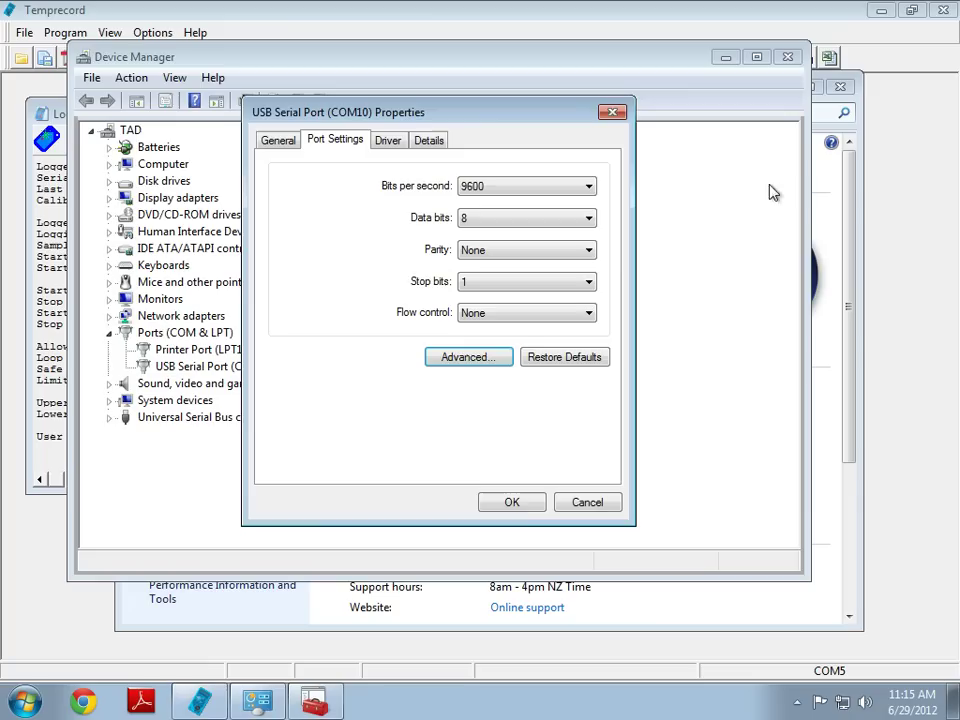
click(518, 503)
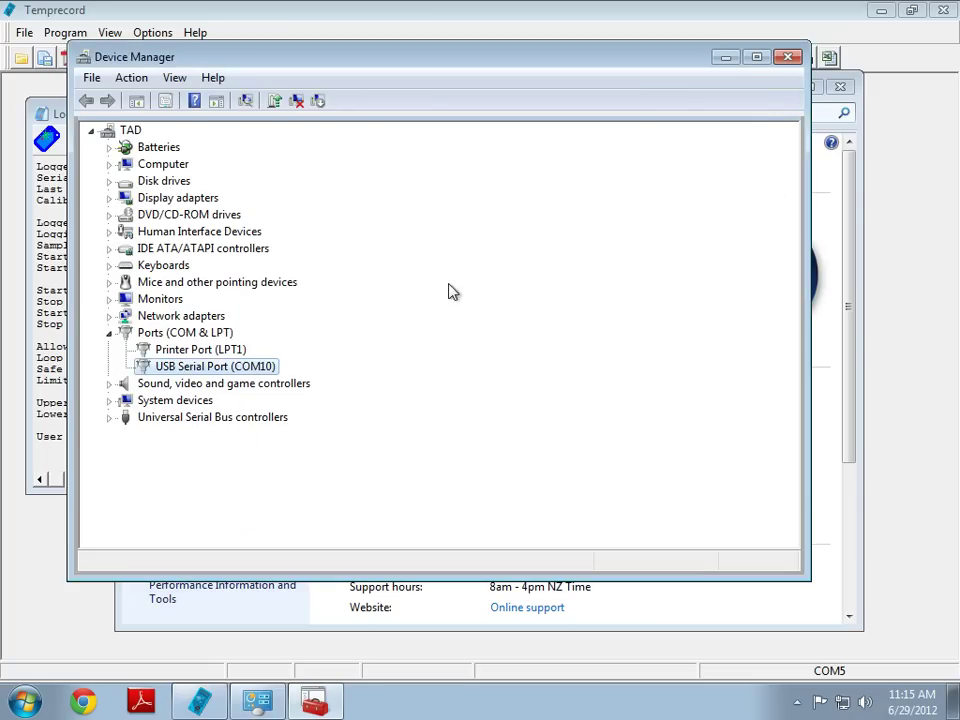
Close Device Manager and the System window, and set Temprecord's COM Port option to Look for USB Reader
click(789, 57)
click(841, 88)
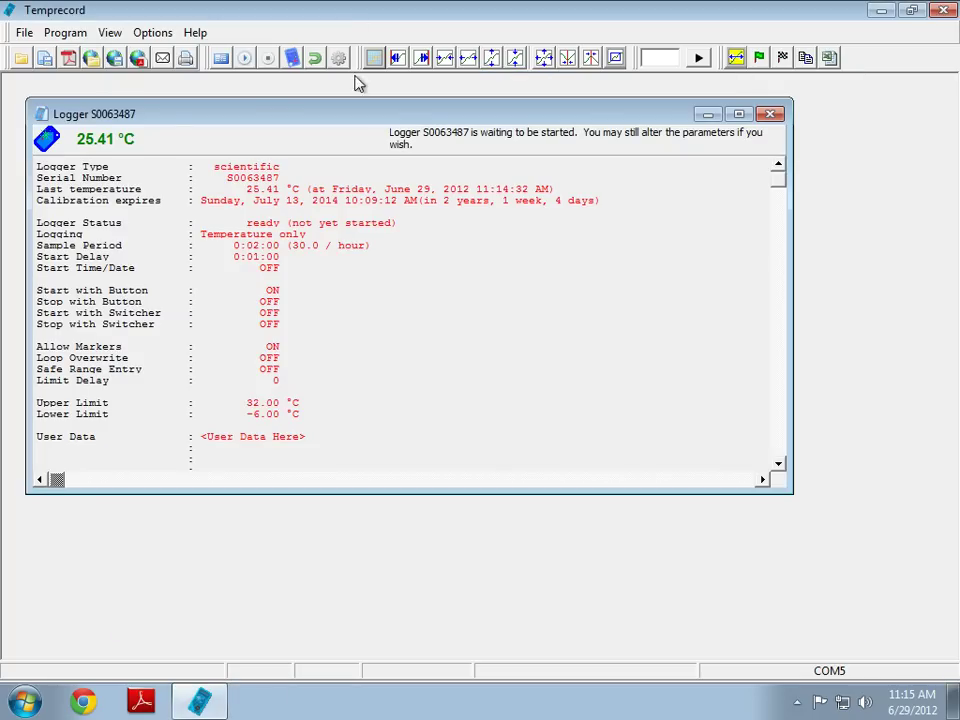
click(153, 33)
click(181, 72)
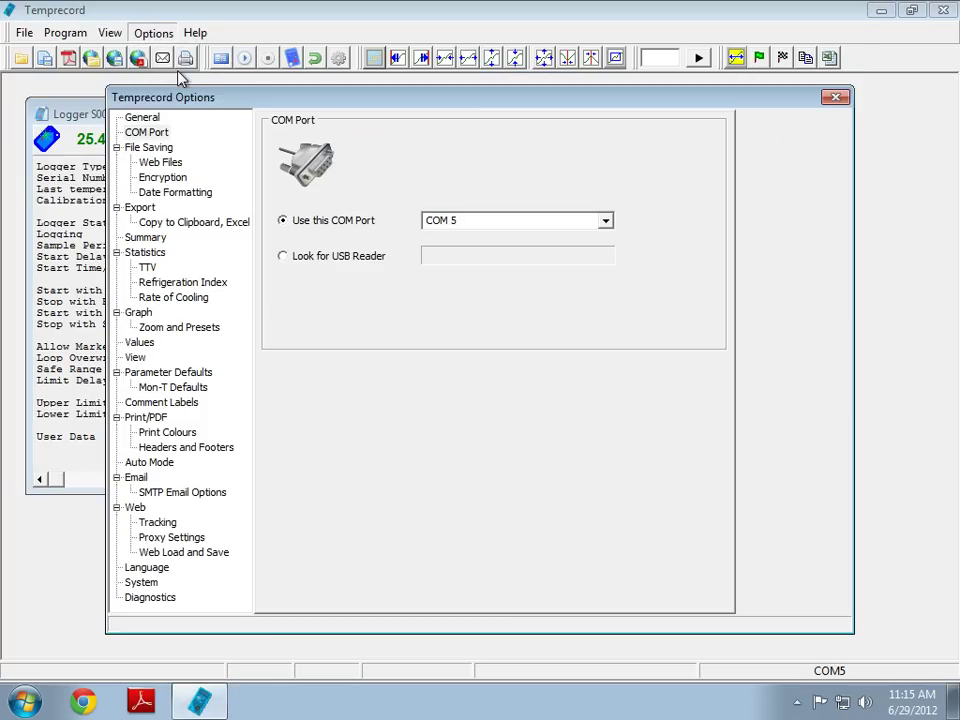
click(336, 257)
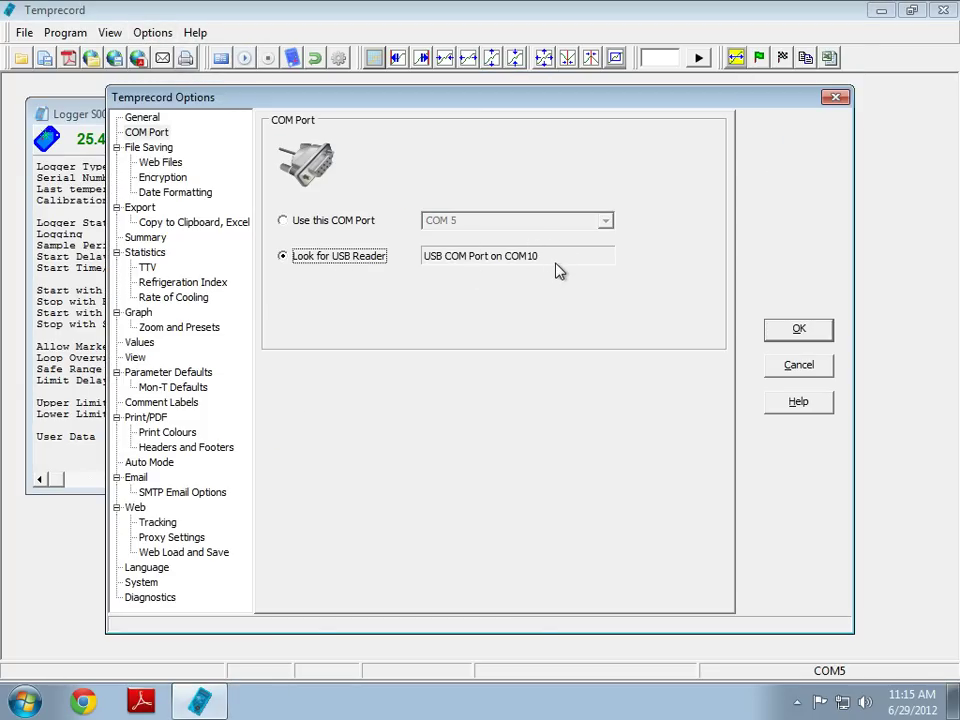
click(799, 329)
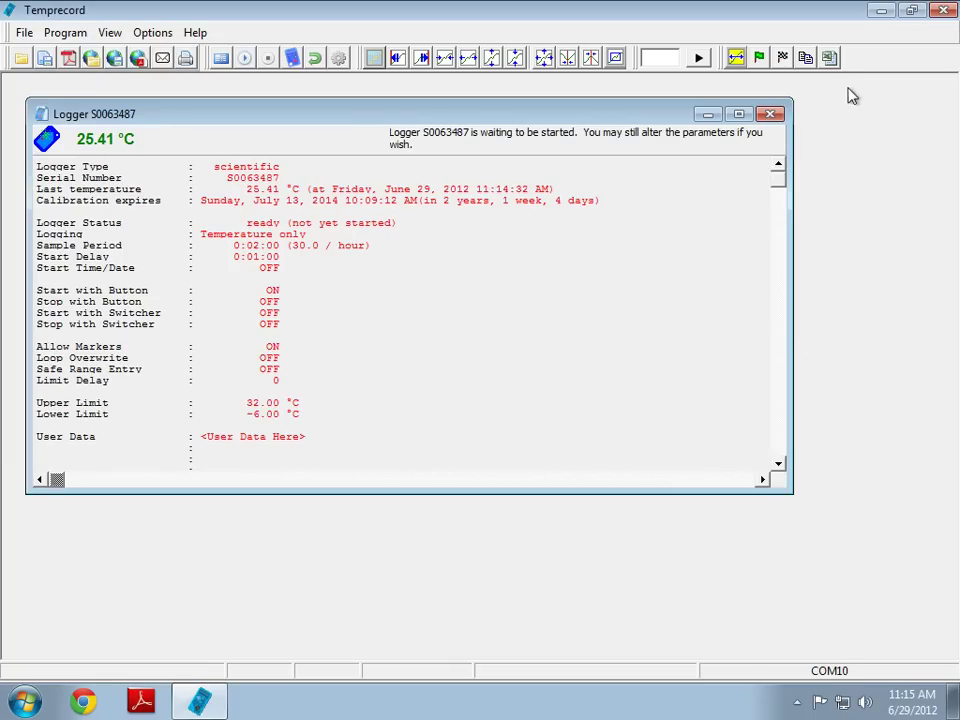
Close the open logger window in Temprecord and dismiss the COM10 error
click(770, 113)
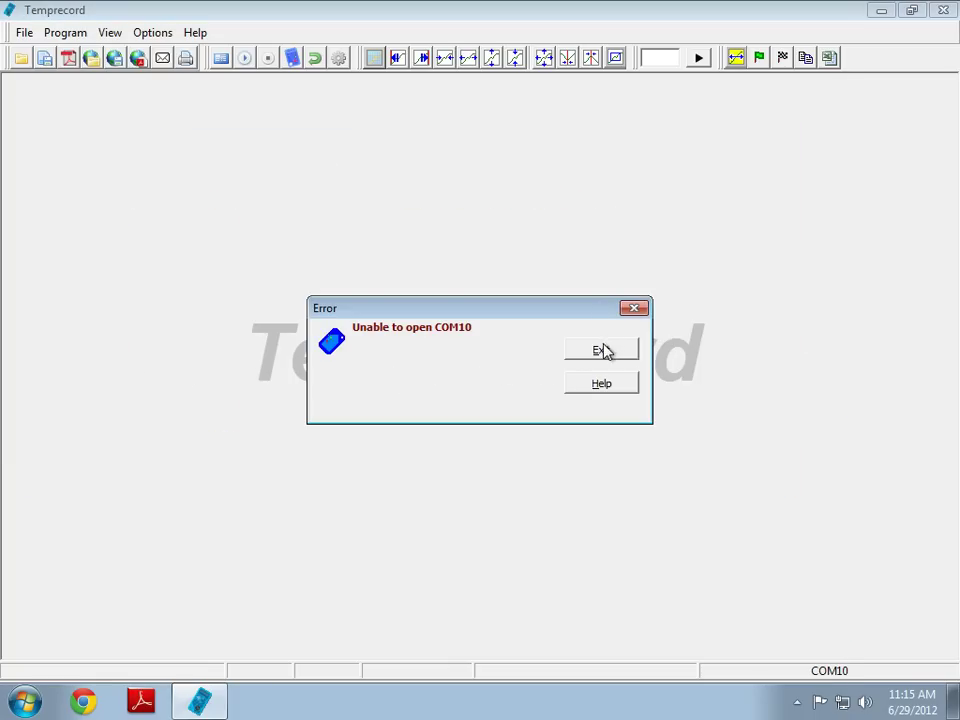
click(605, 352)
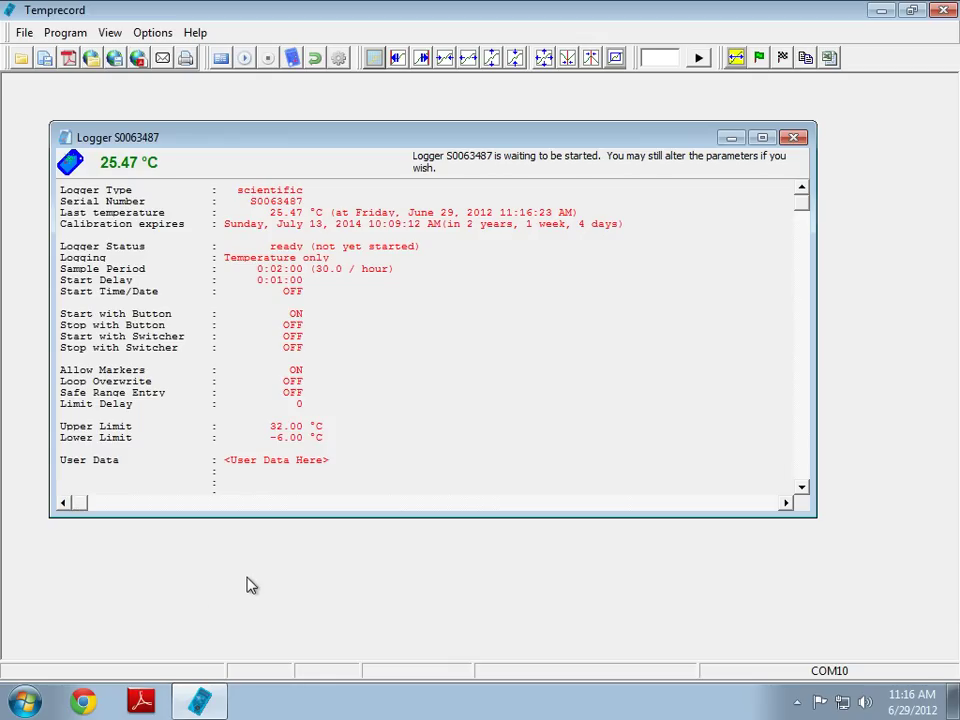
click(25, 700)
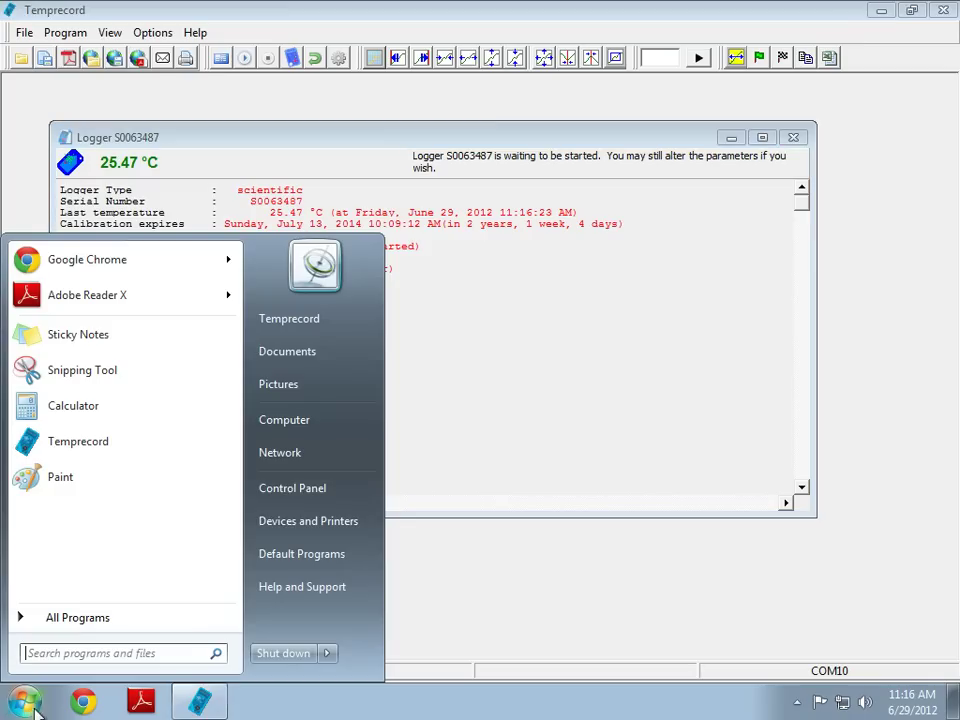
click(296, 422)
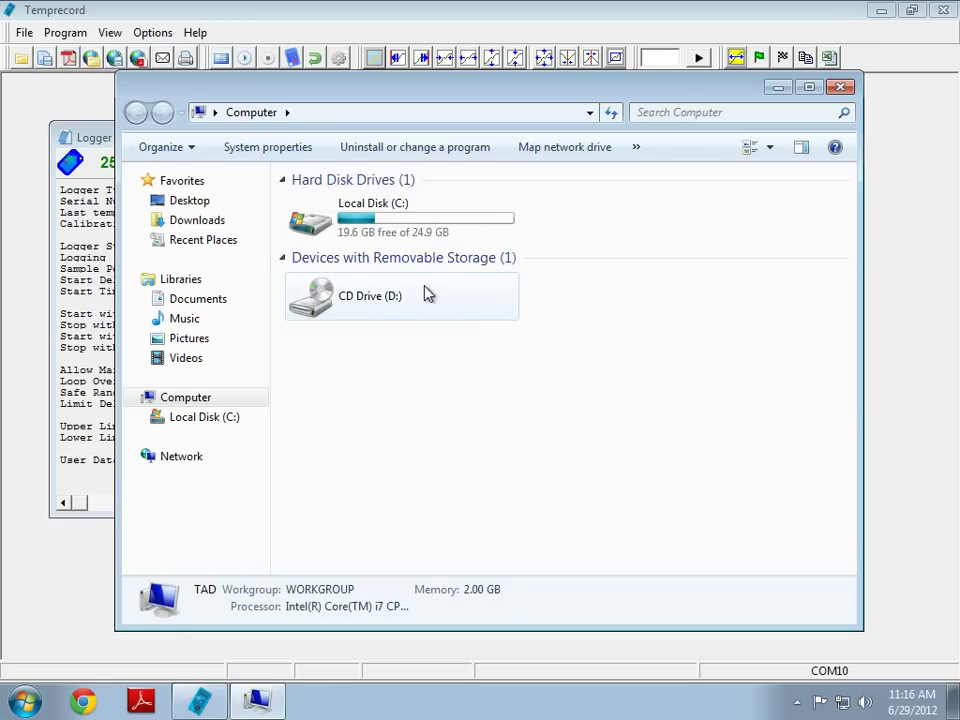
click(841, 87)
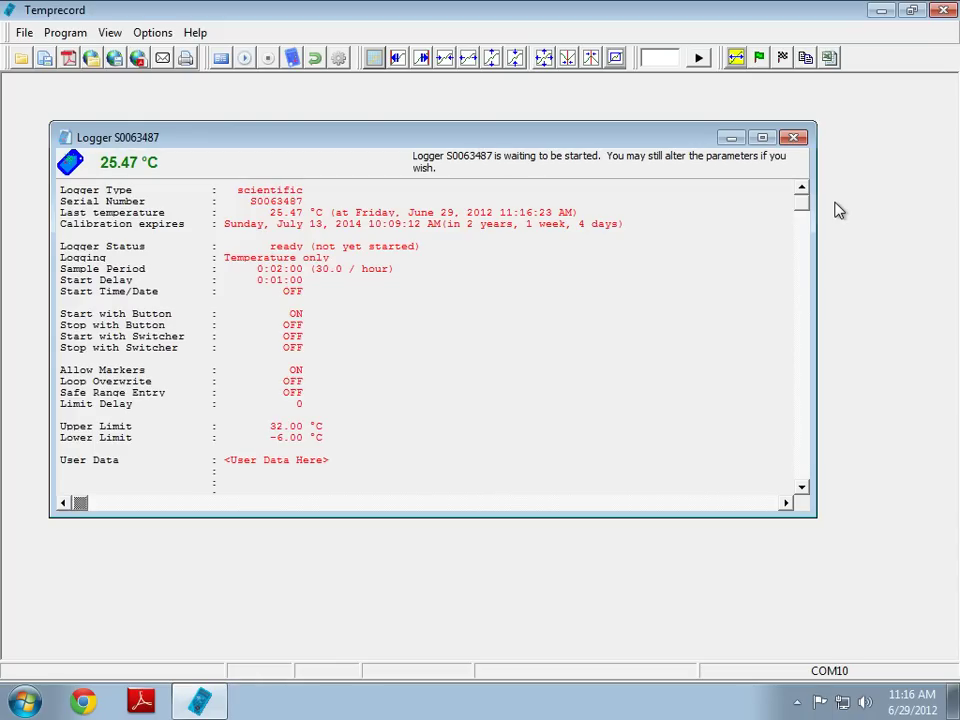
Exit Temprecord and confirm the exit
click(945, 12)
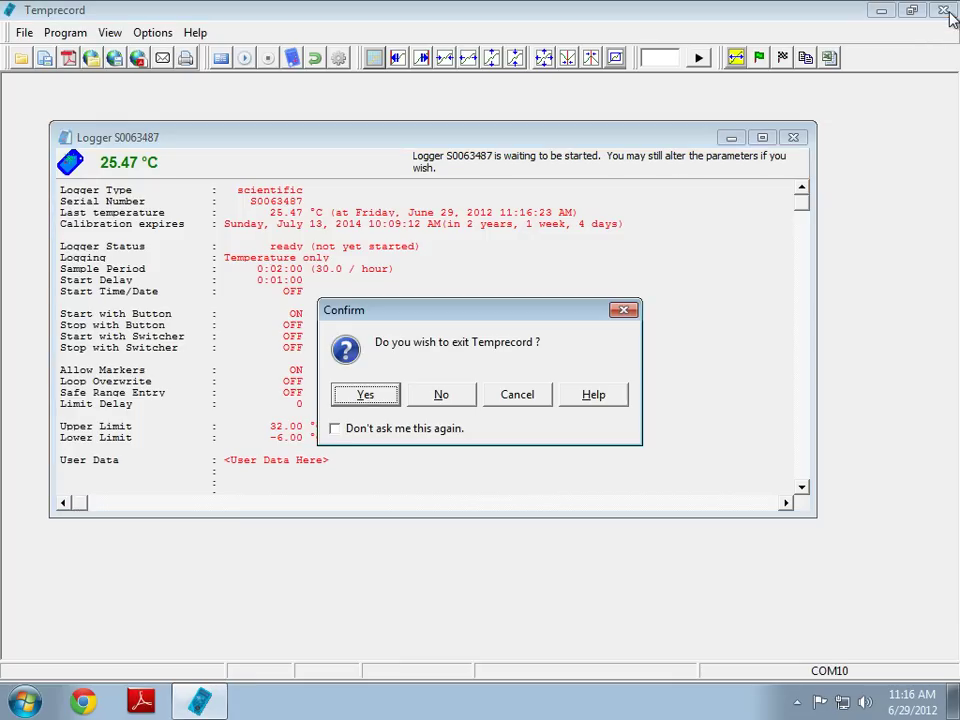
click(393, 400)
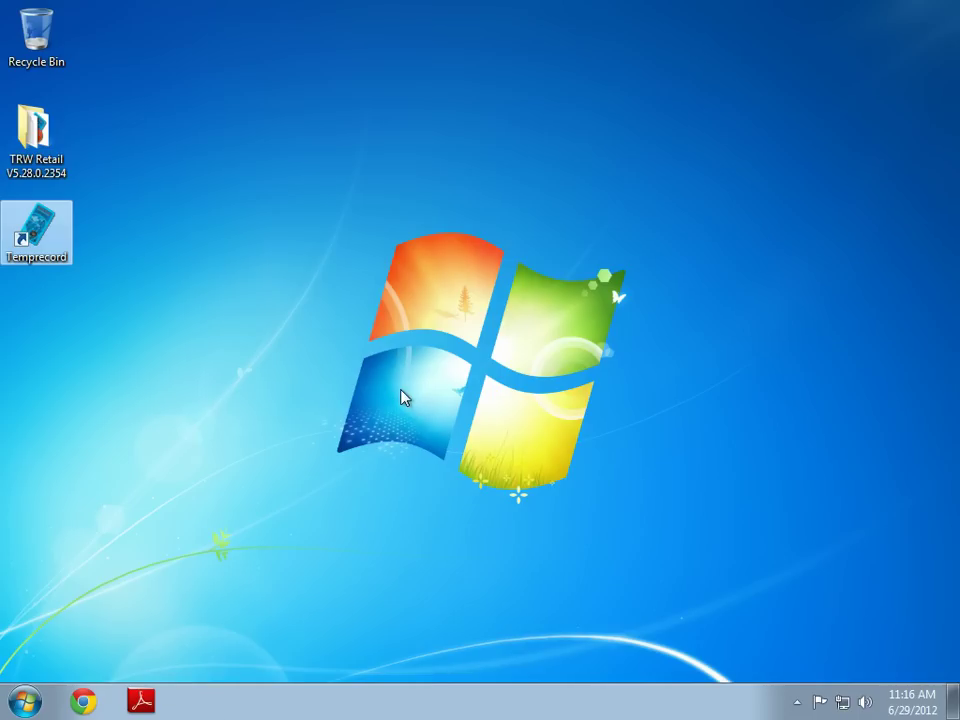